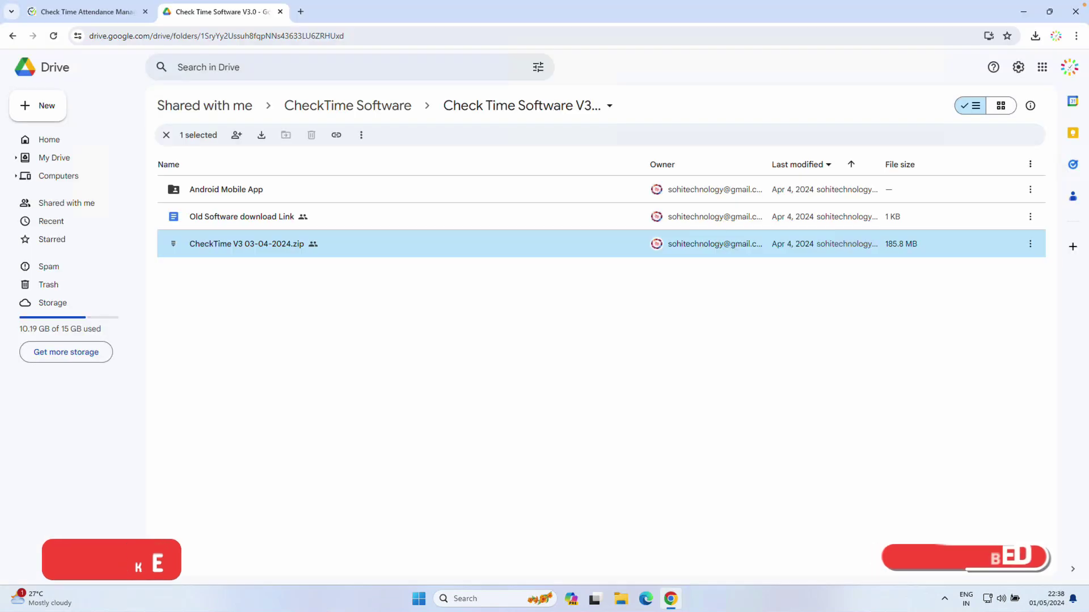
# Locate CheckTime V3 03-04-2024.zip in the Check Time Software V3.0 Drive folder, then close Chrome
pyautogui.hotkey('ctrl', '1')
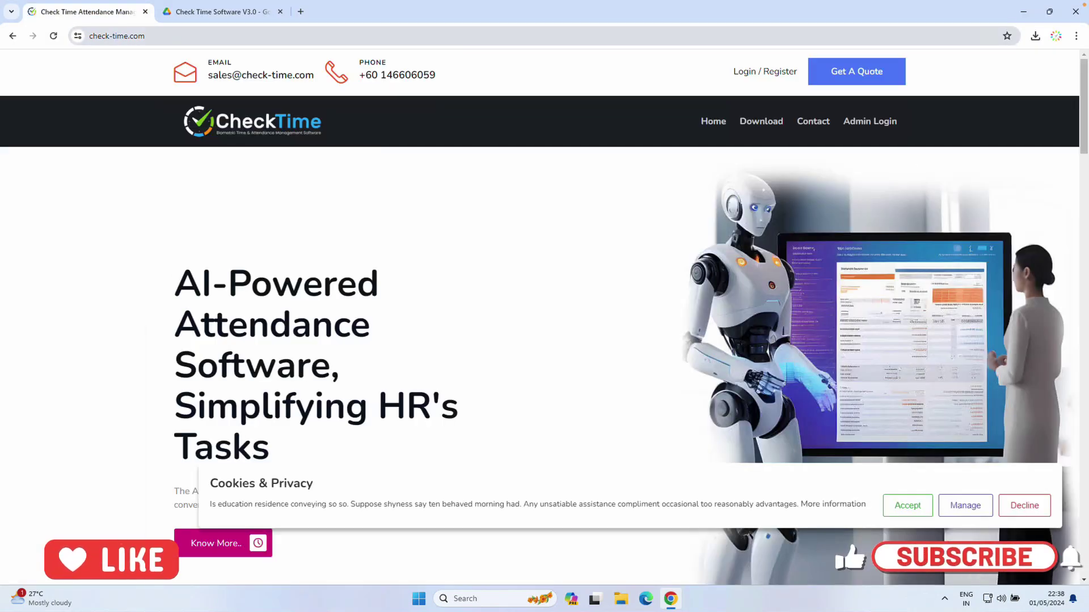
pyautogui.click(117, 36)
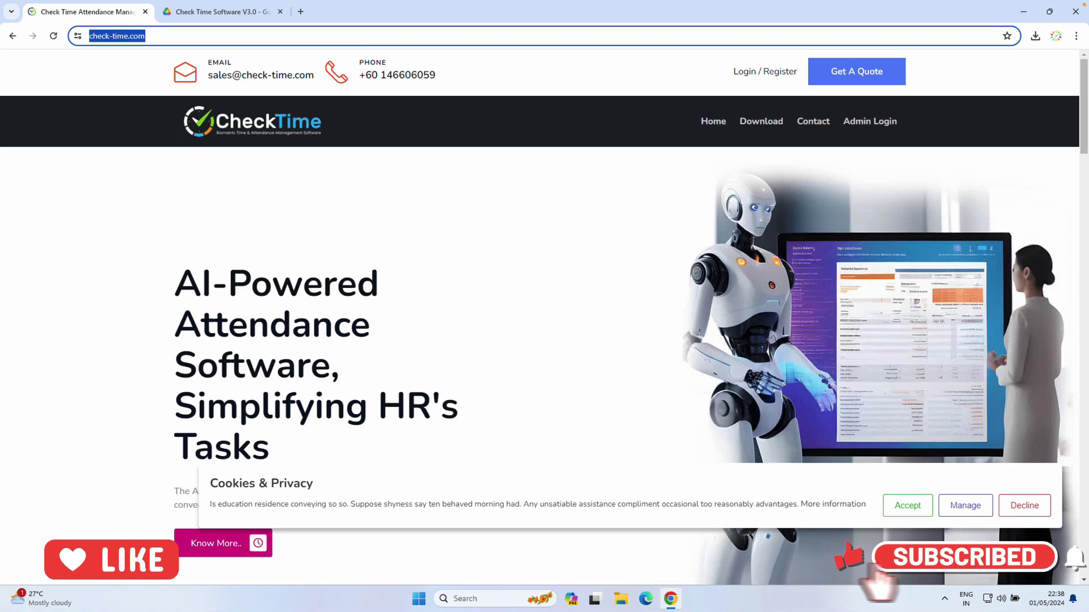
pyautogui.click(761, 122)
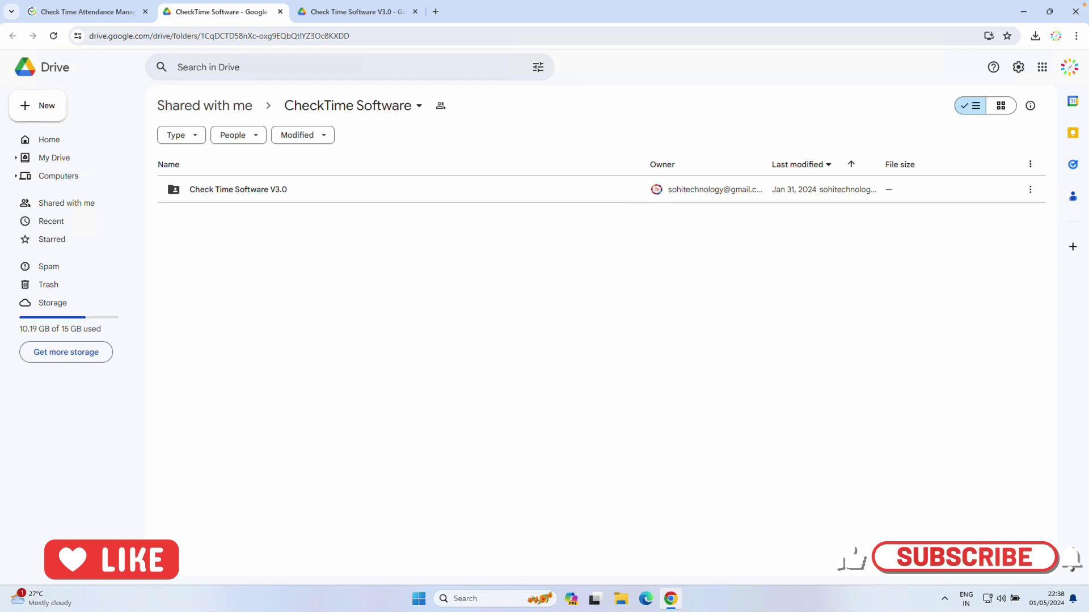
pyautogui.click(238, 190)
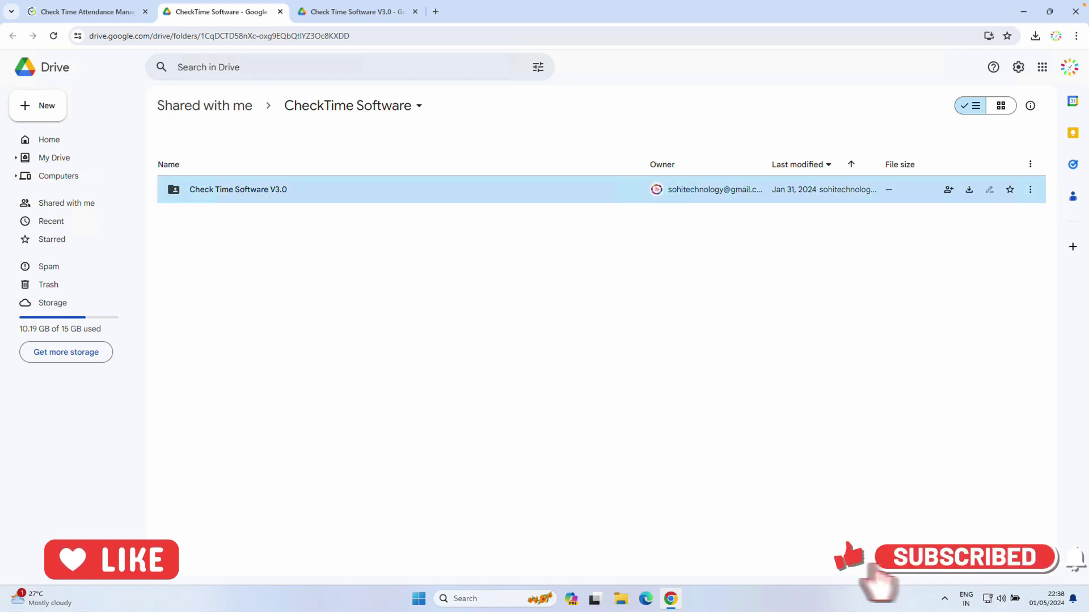
pyautogui.press('Return')
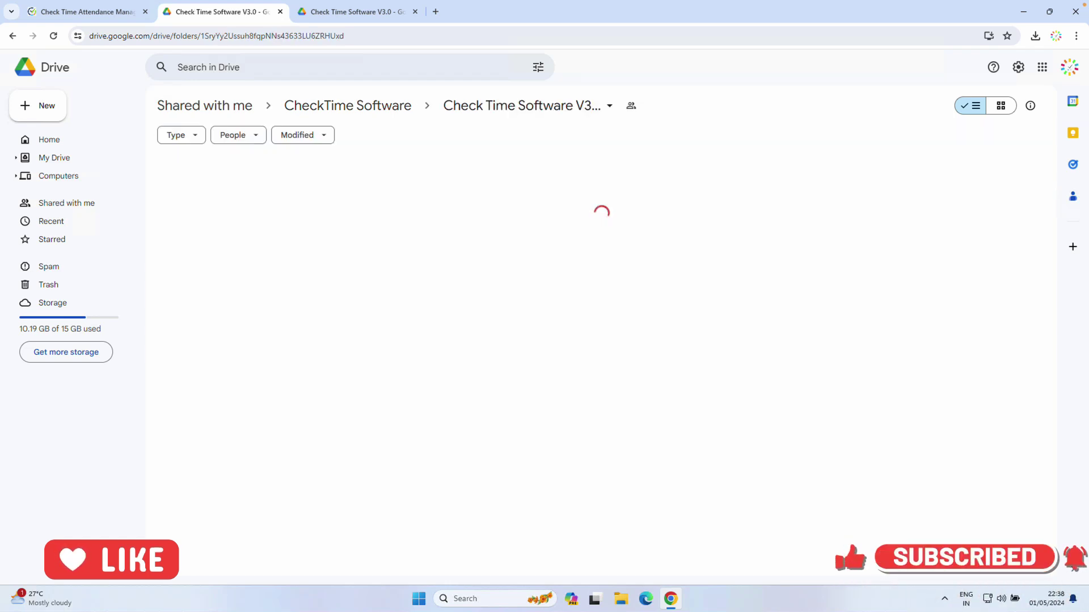
pyautogui.click(247, 244)
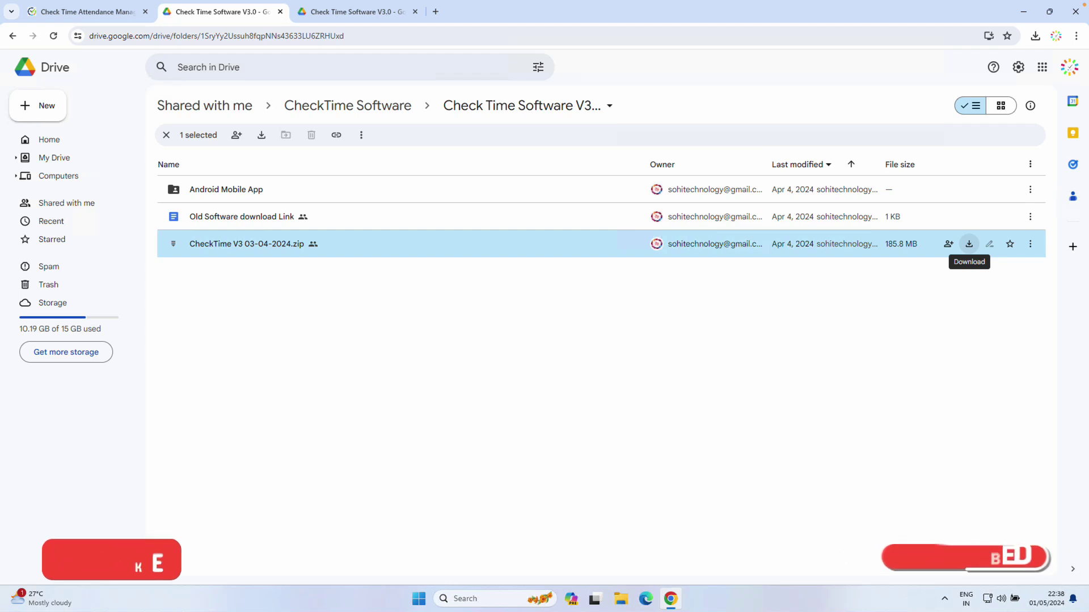
pyautogui.press('Escape')
pyautogui.click(1075, 11)
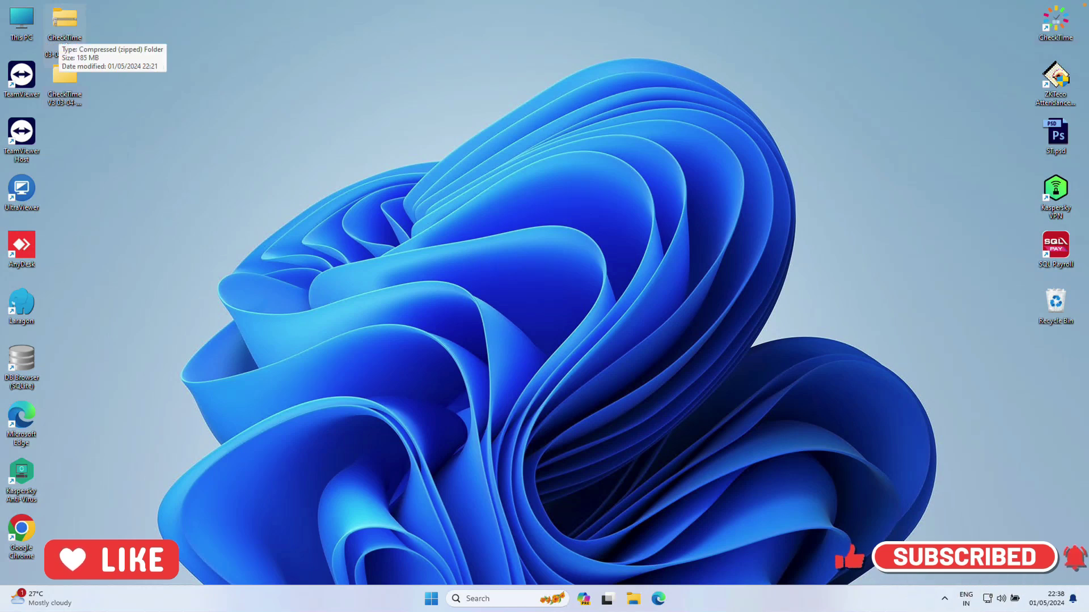
# Open the extracted CheckTime V3 03-04-2024 folder and run setup.exe
pyautogui.rightClick(60, 34)
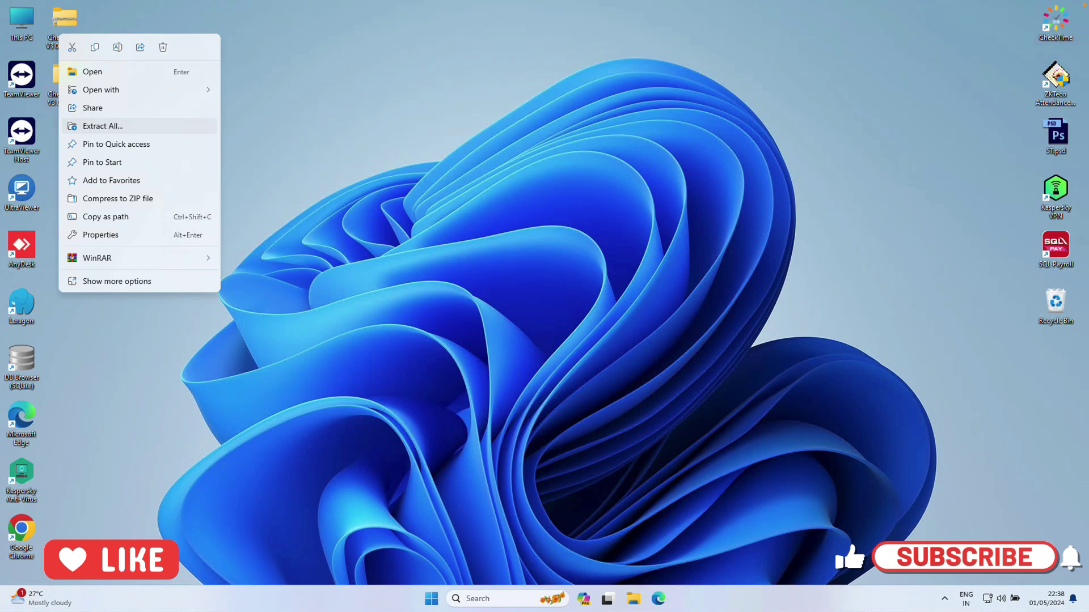
pyautogui.press('Escape')
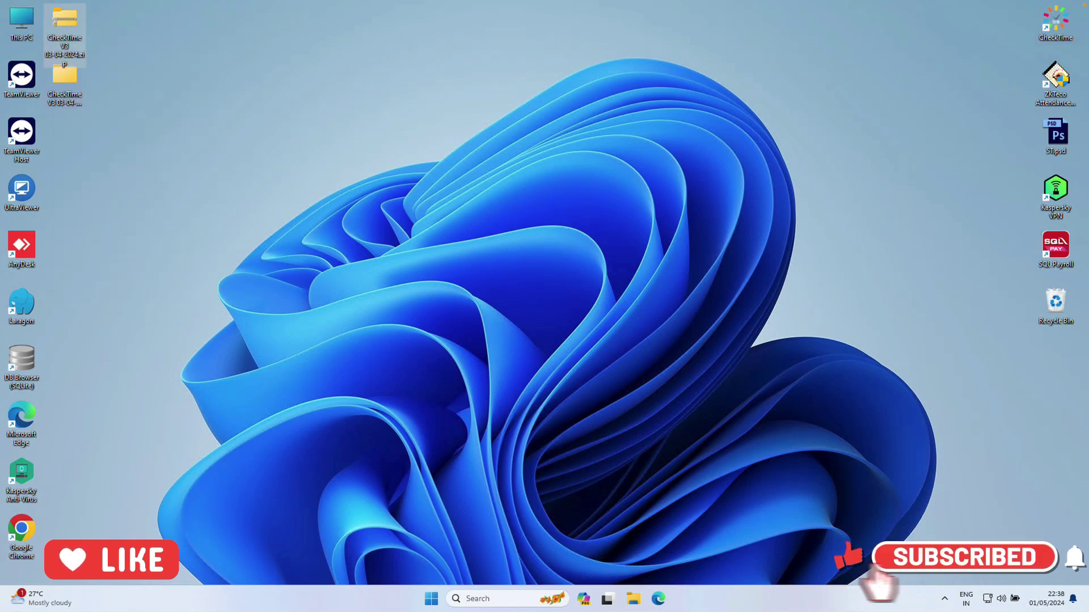
pyautogui.doubleClick(64, 90)
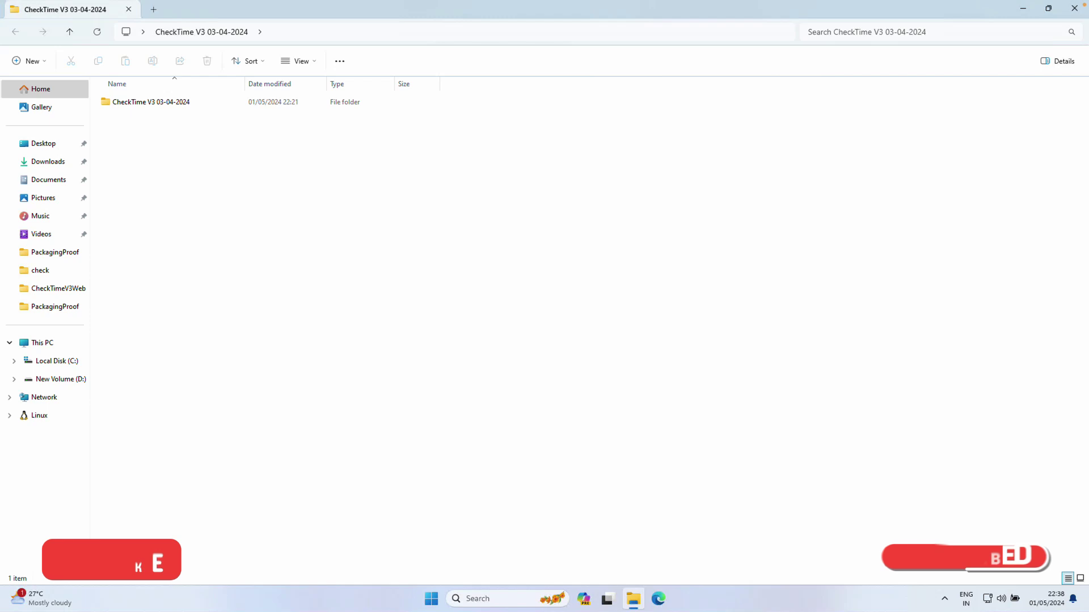
pyautogui.click(151, 102)
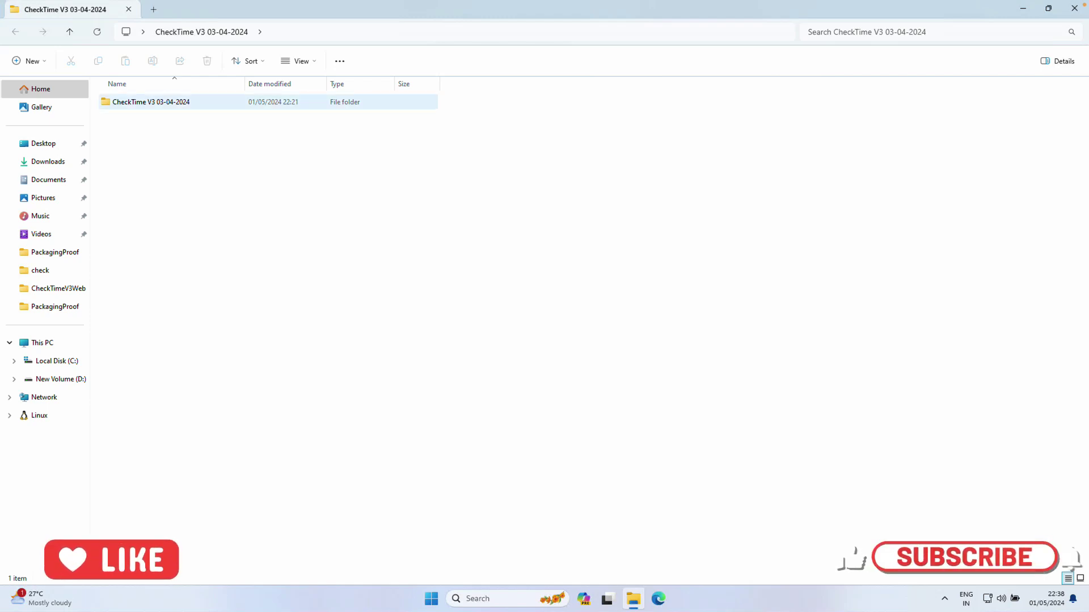
pyautogui.moveTo(181, 102)
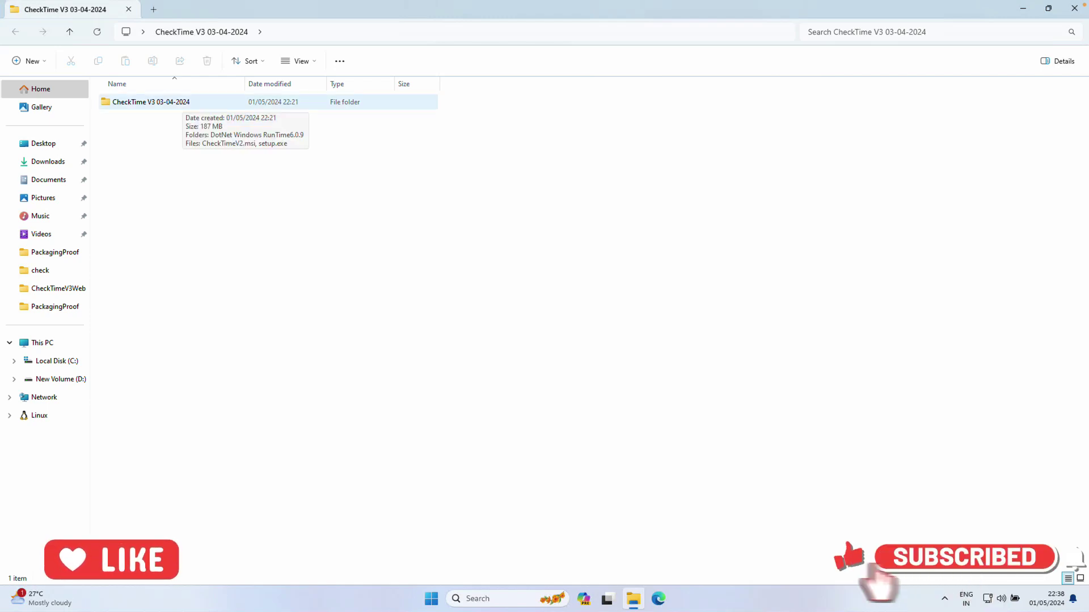
pyautogui.doubleClick(181, 102)
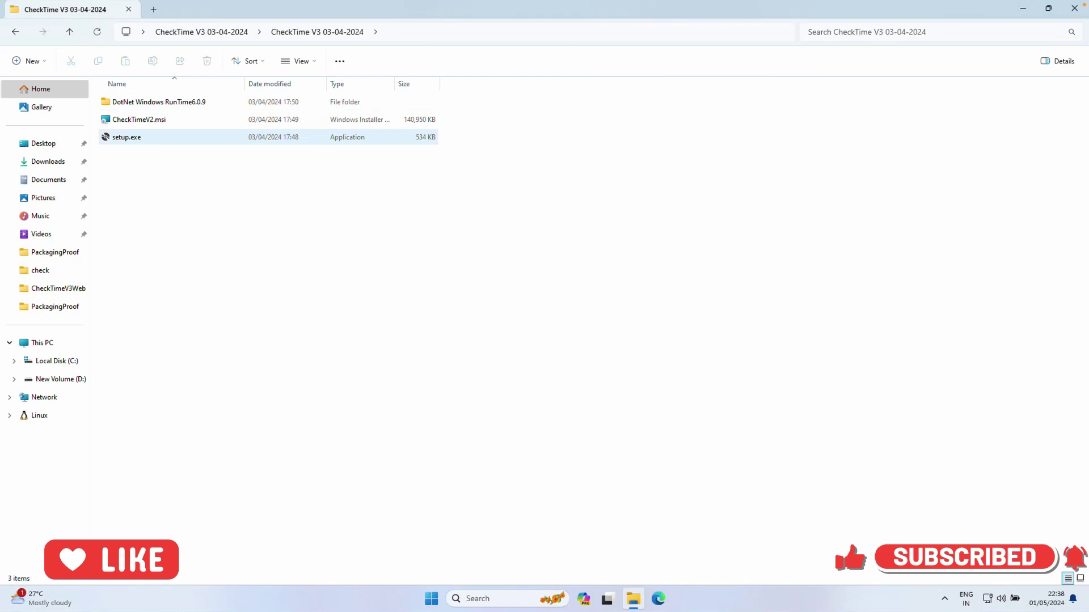
pyautogui.click(126, 137)
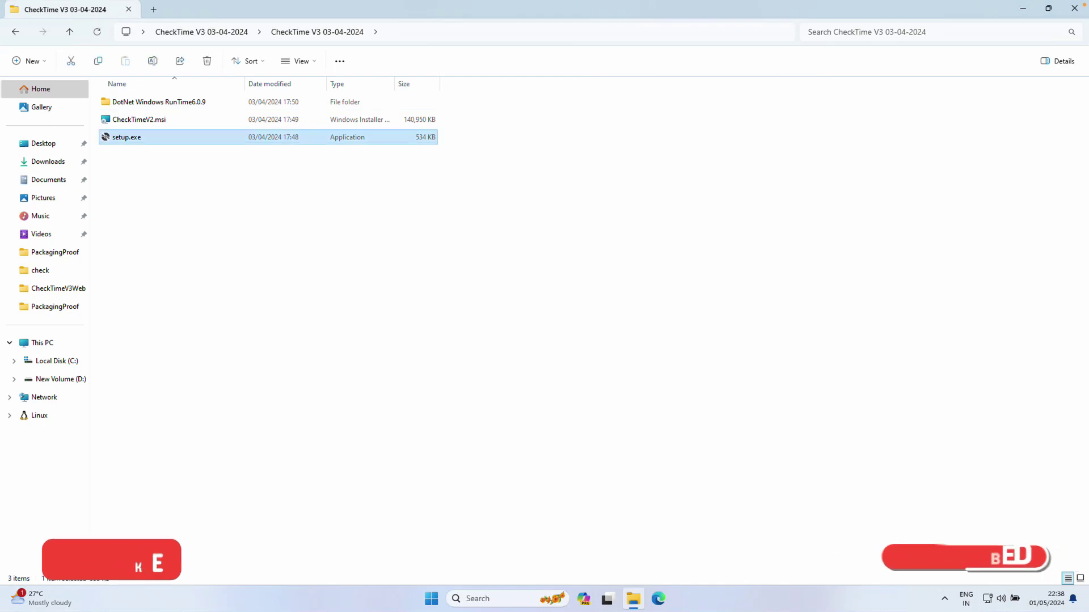
pyautogui.doubleClick(139, 137)
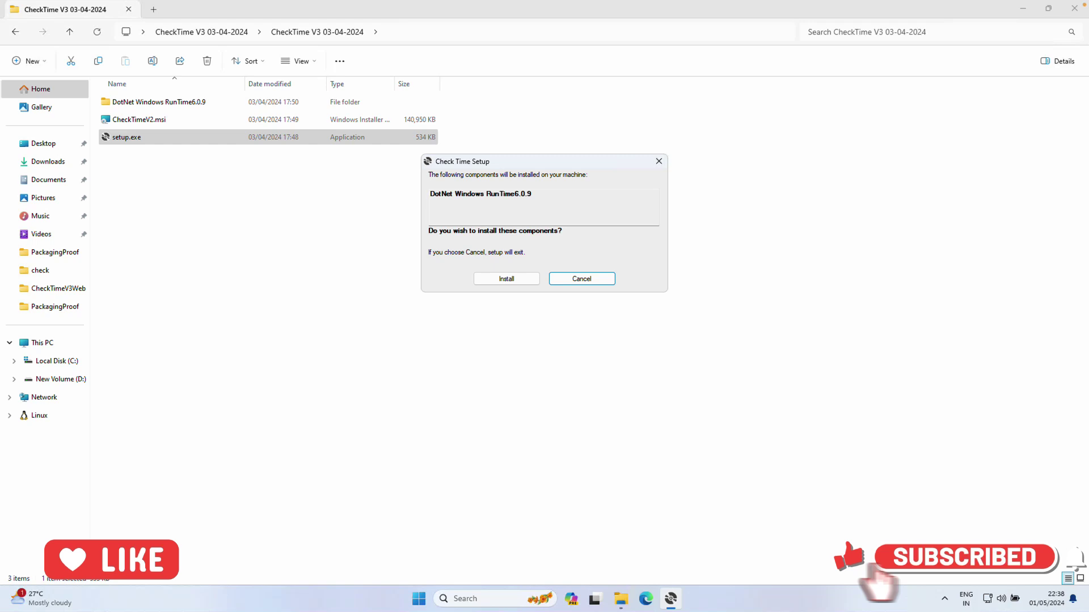
# Install the required .NET Desktop Runtime 6.0.15 (x86) and dismiss the success message
pyautogui.press('Tab')
pyautogui.press('Return')
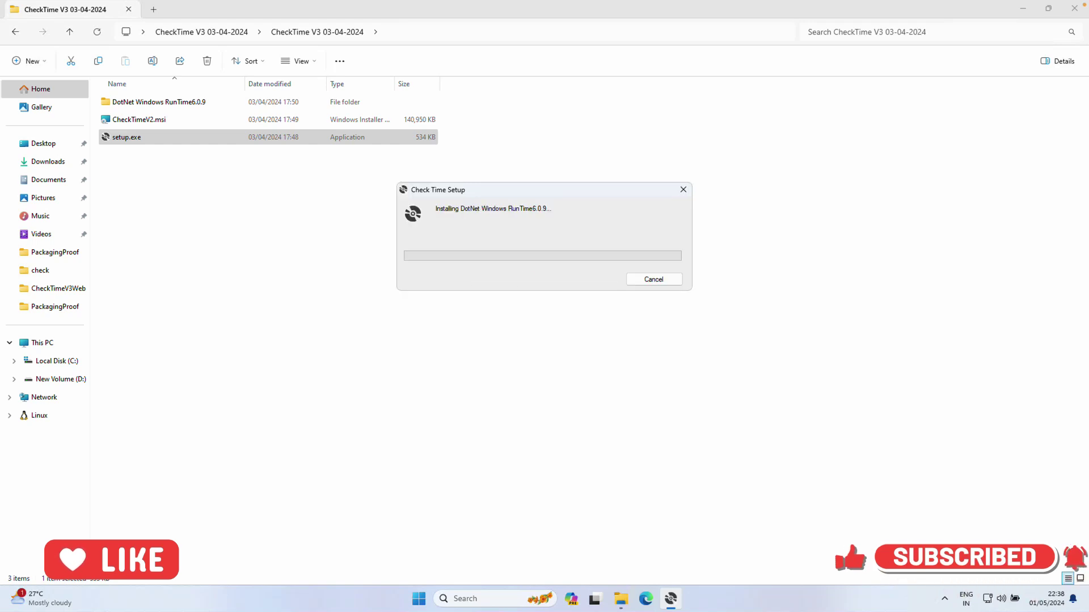
pyautogui.click(620, 409)
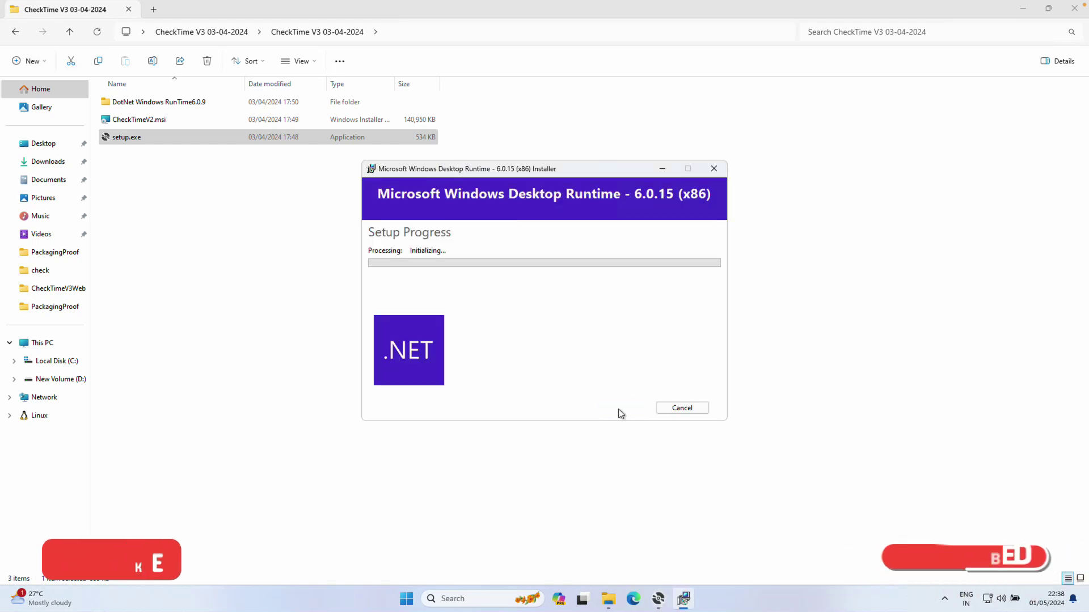
pyautogui.click(620, 393)
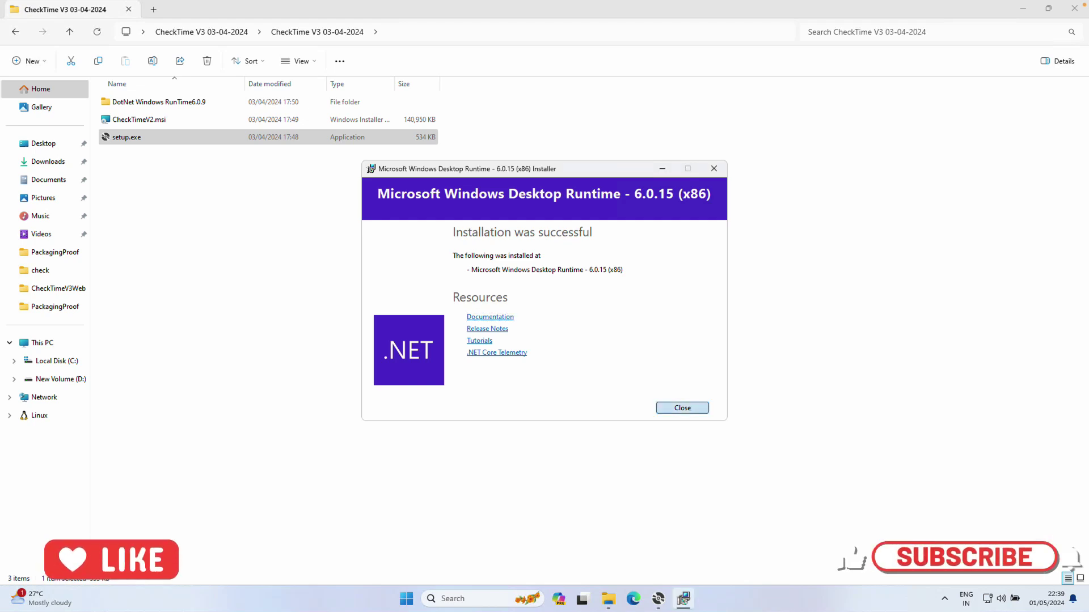
pyautogui.press('Return')
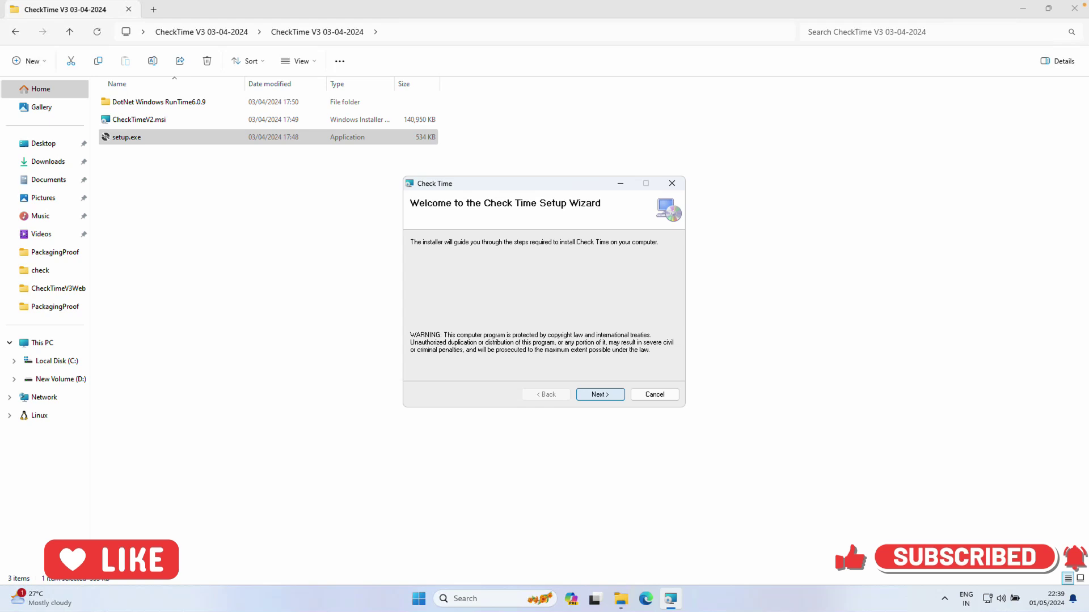
# Install Check Time for everyone in the default folder and close the finished wizard
pyautogui.press('Return')
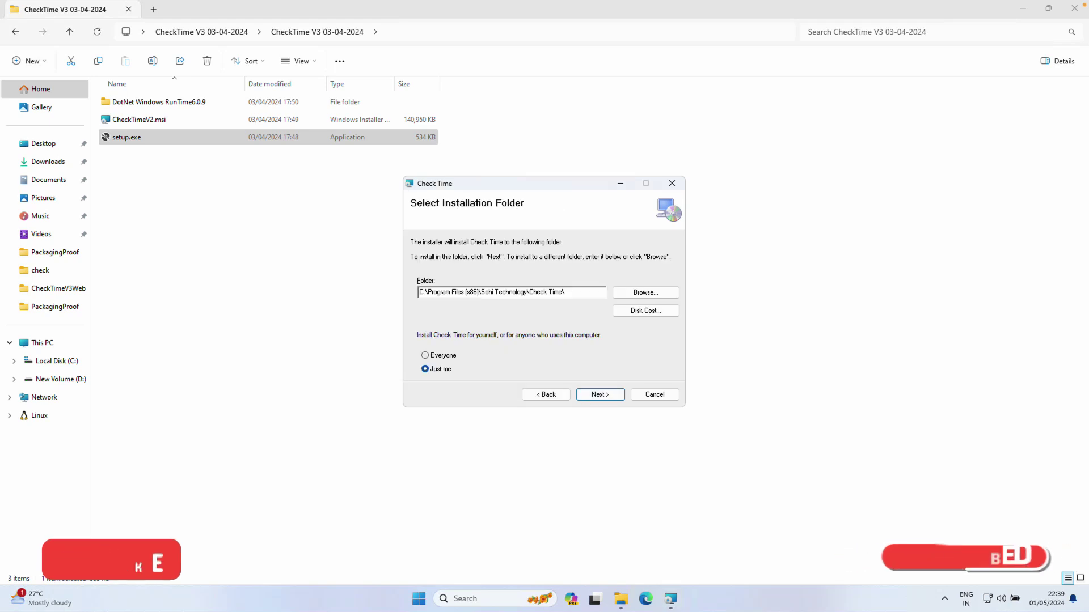
pyautogui.hotkey('alt', 'e')
pyautogui.press('Return')
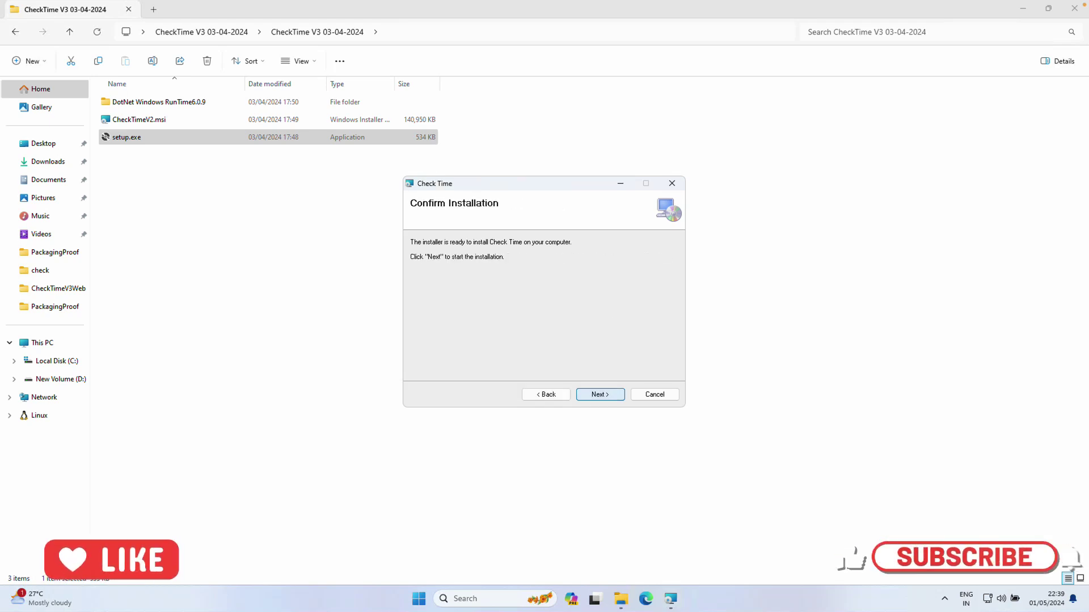
pyautogui.press('Return')
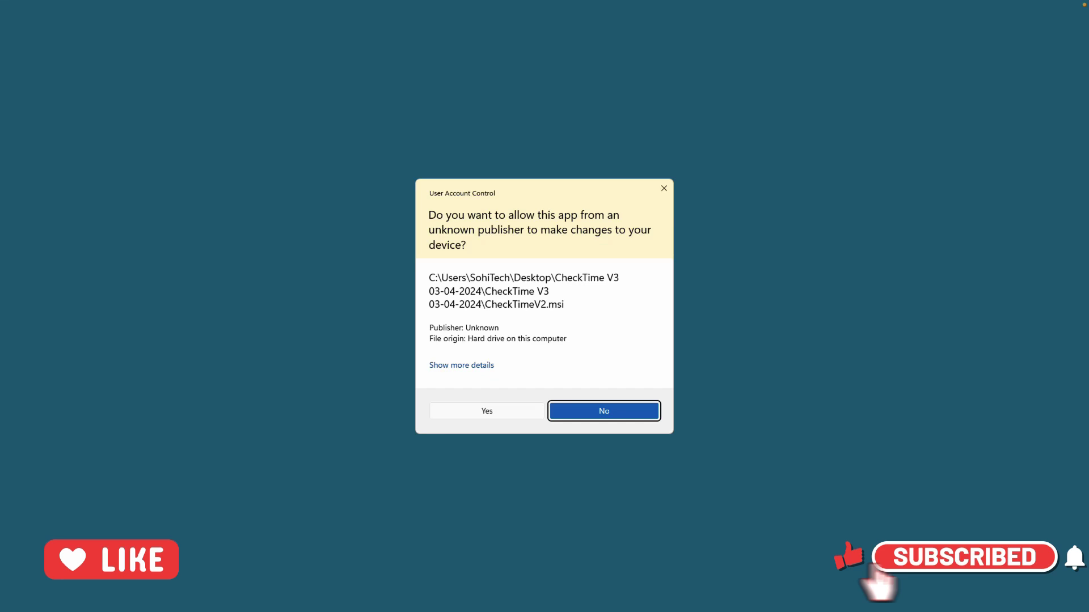
pyautogui.click(475, 411)
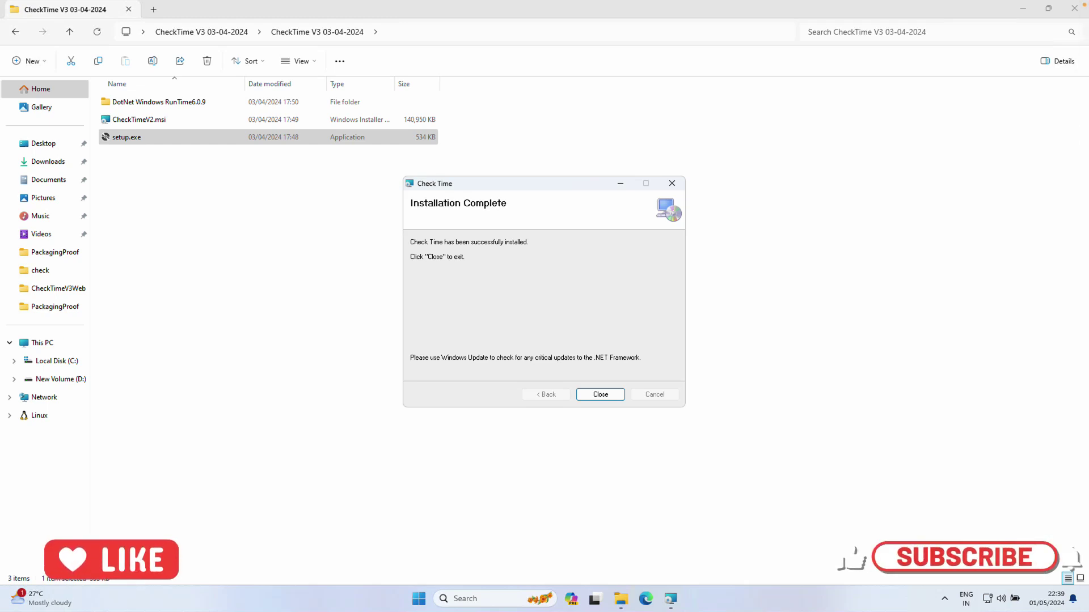
pyautogui.press('Return')
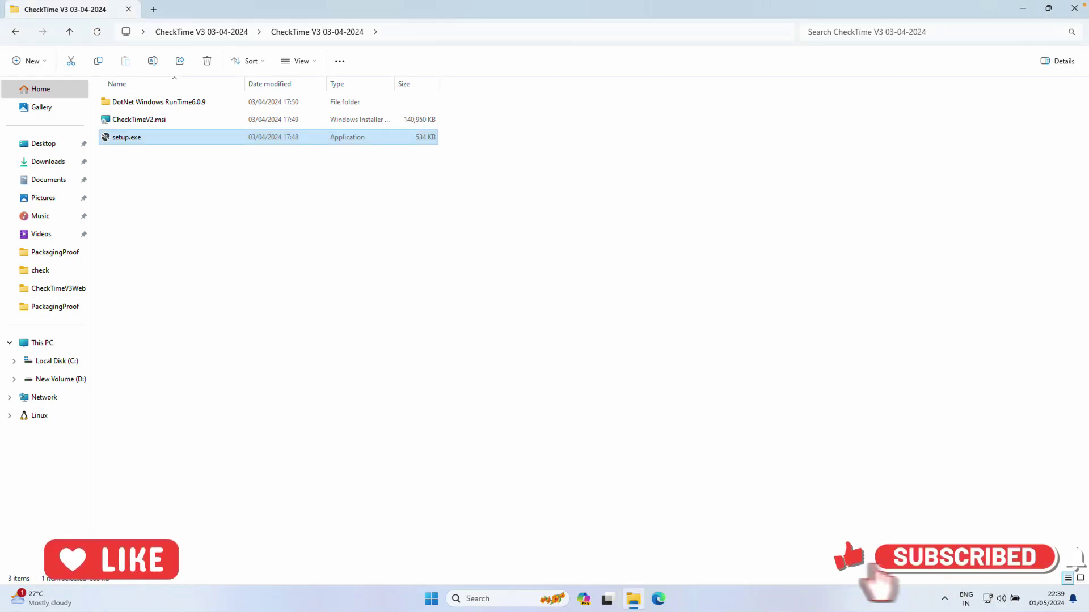
# Close the installer folder and move the CheckTime shortcut into the left icon column
pyautogui.click(1074, 8)
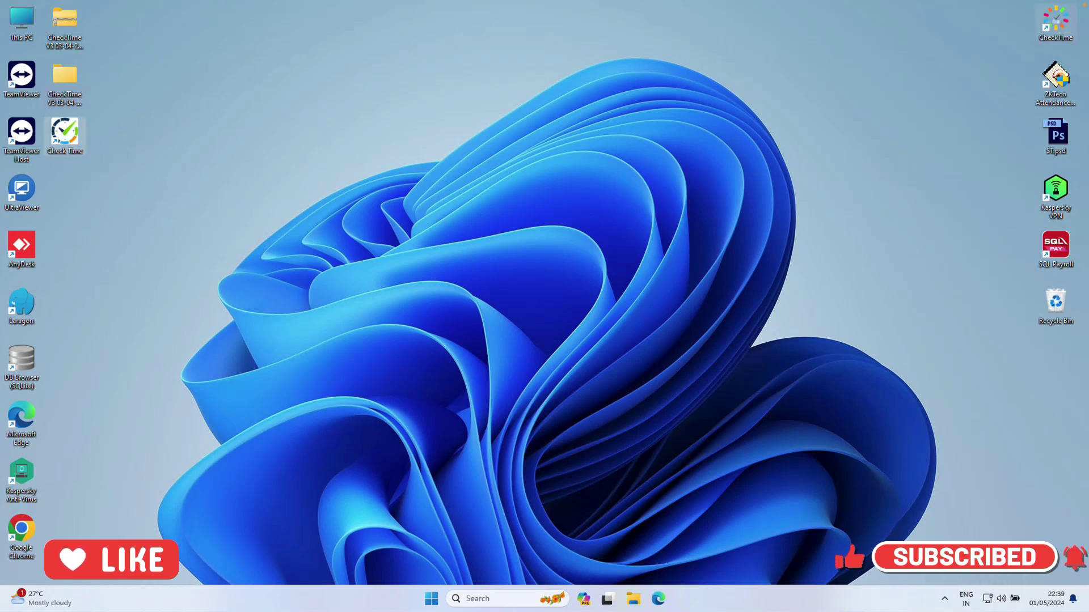
pyautogui.moveTo(86, 187); pyautogui.dragTo(82, 188)
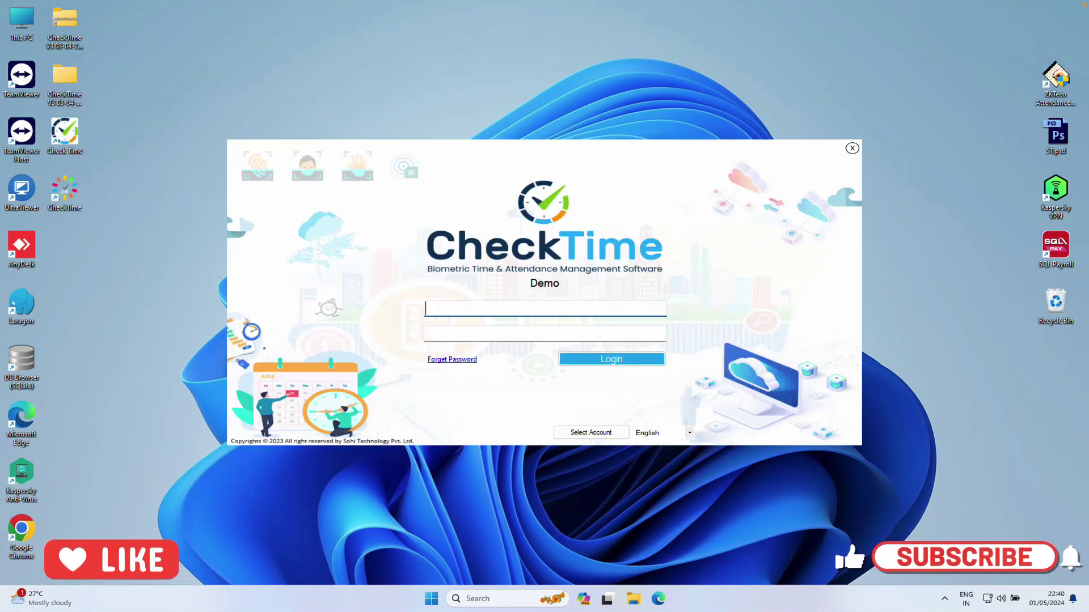
# Sign in to CheckTime with the admin username and password
pyautogui.write('ad')
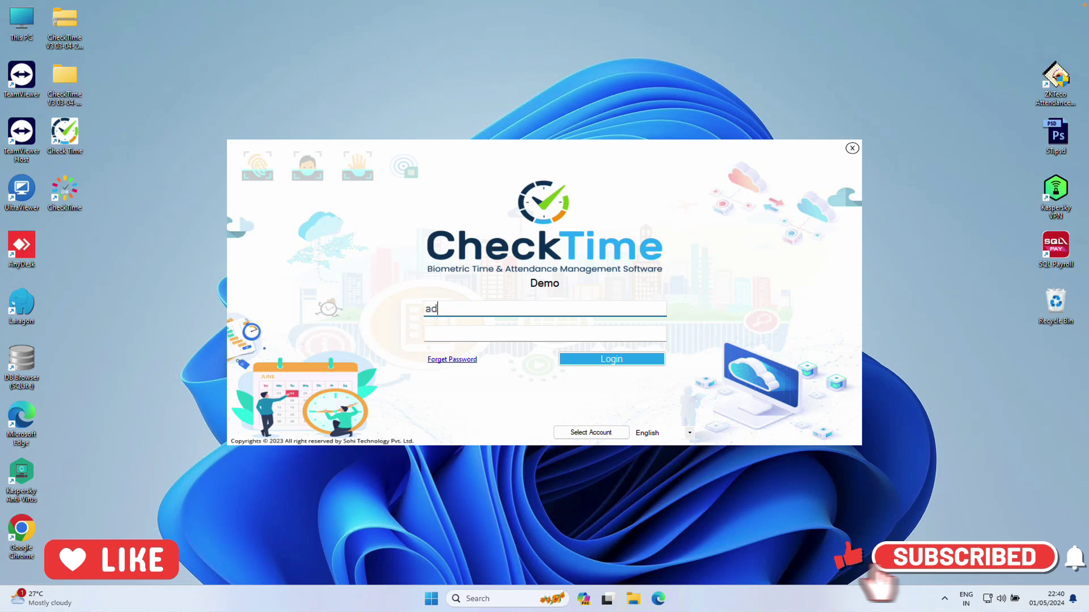
pyautogui.write('min')
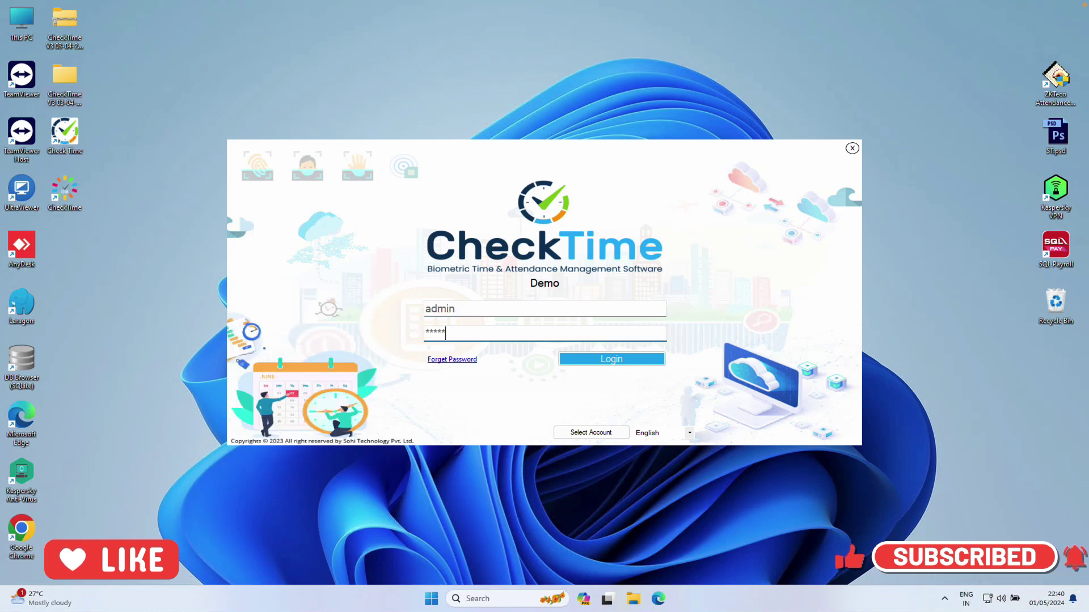
pyautogui.press('Return')
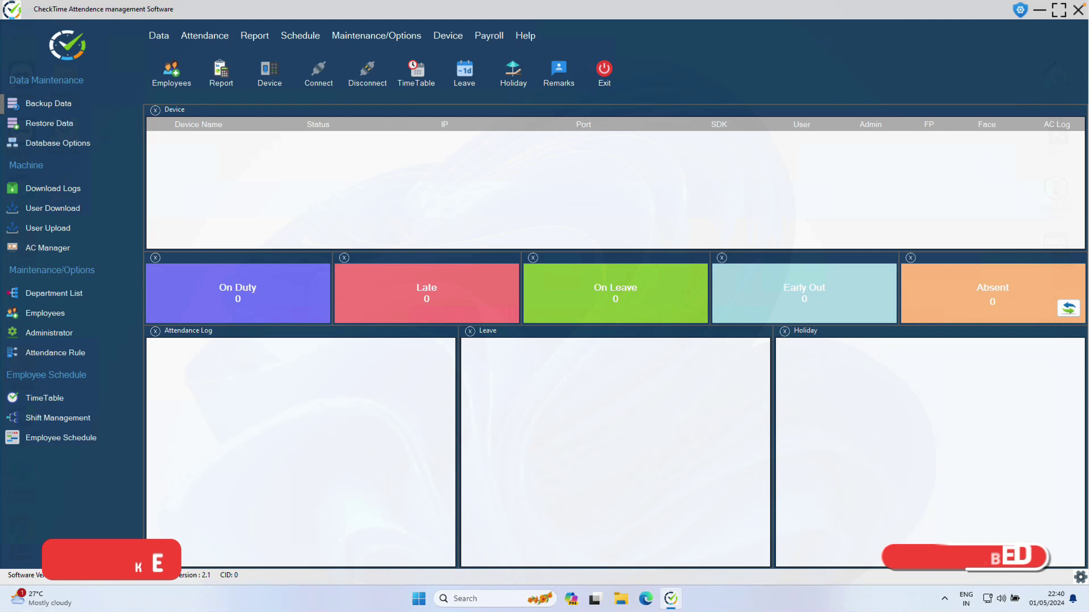
# Open and close the Employees, Leave, Remarks, Holiday and TimeTable windows in turn
pyautogui.click(172, 72)
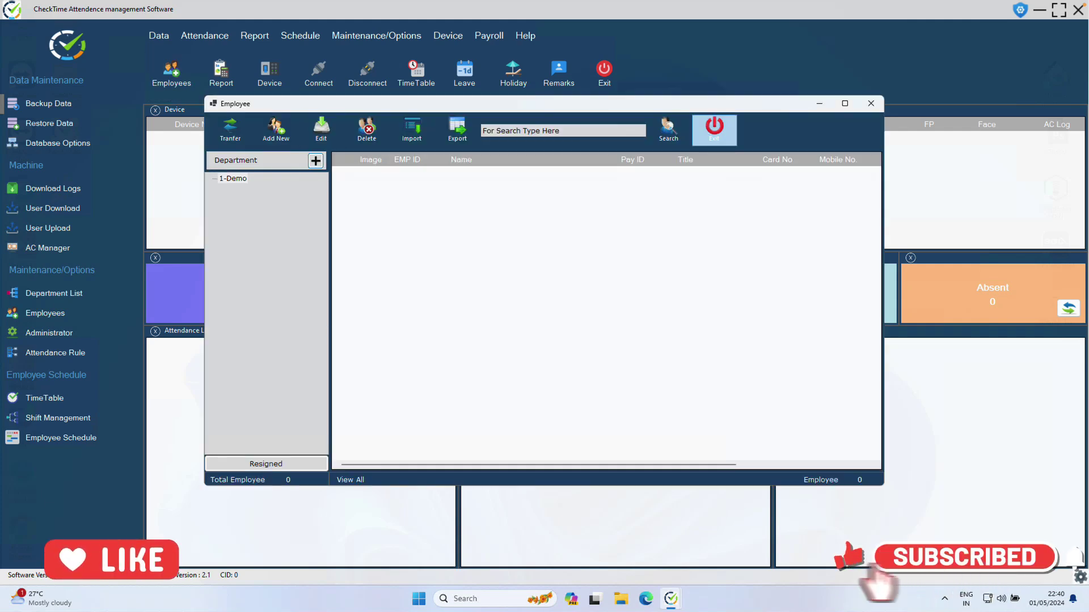
pyautogui.click(714, 127)
pyautogui.click(464, 72)
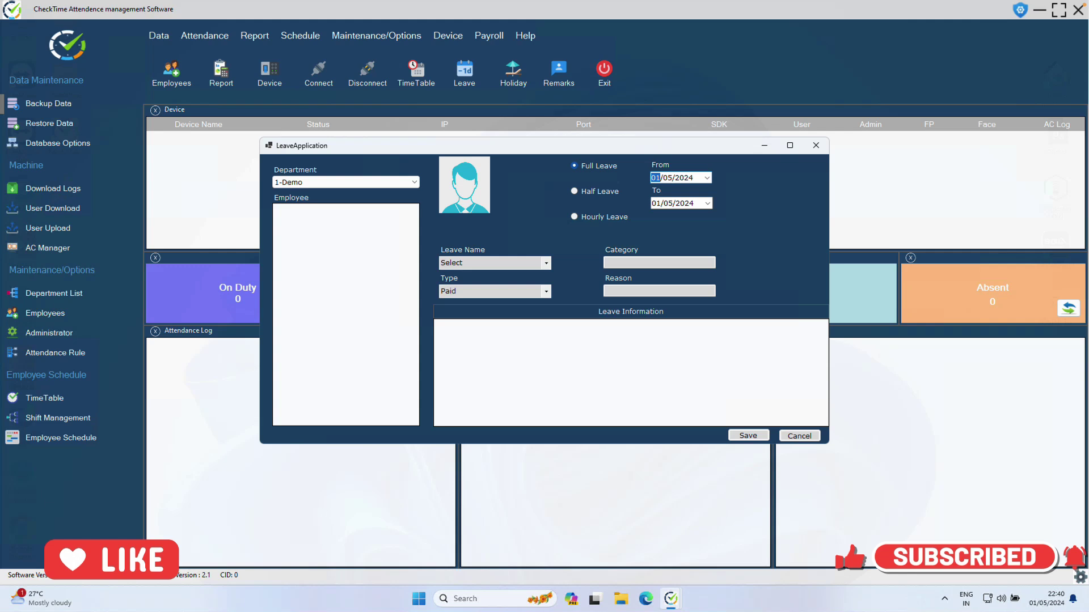
pyautogui.click(815, 145)
pyautogui.click(559, 72)
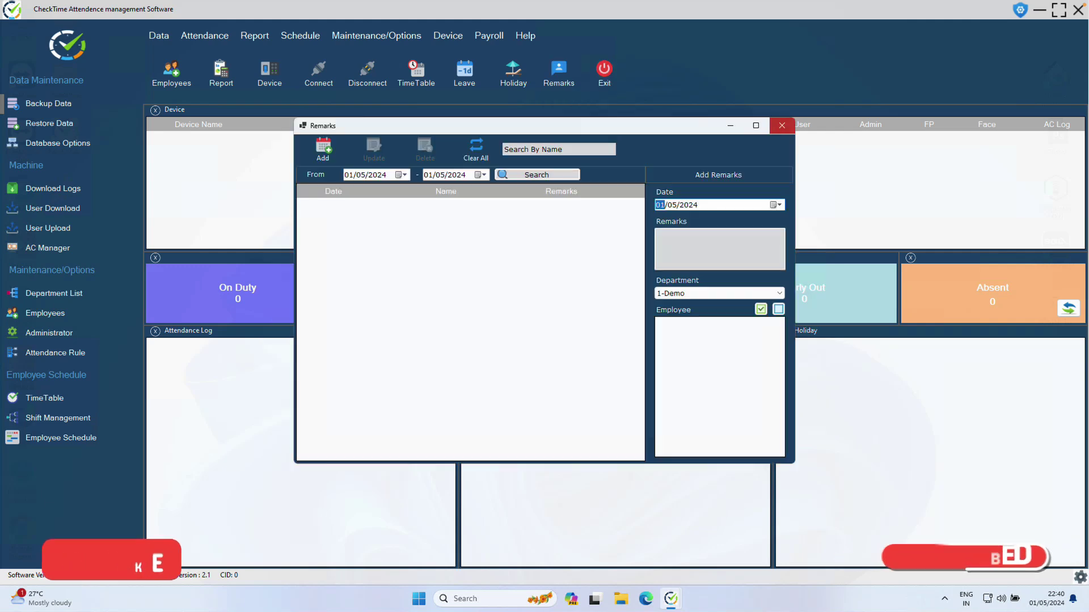
pyautogui.click(781, 126)
pyautogui.click(513, 73)
pyautogui.click(773, 146)
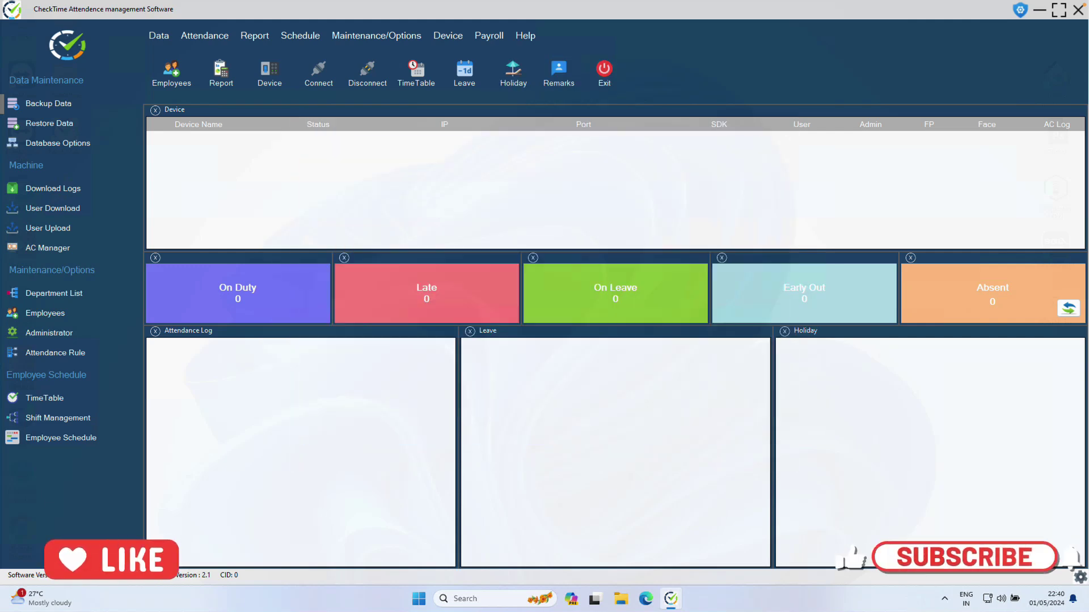
pyautogui.click(416, 73)
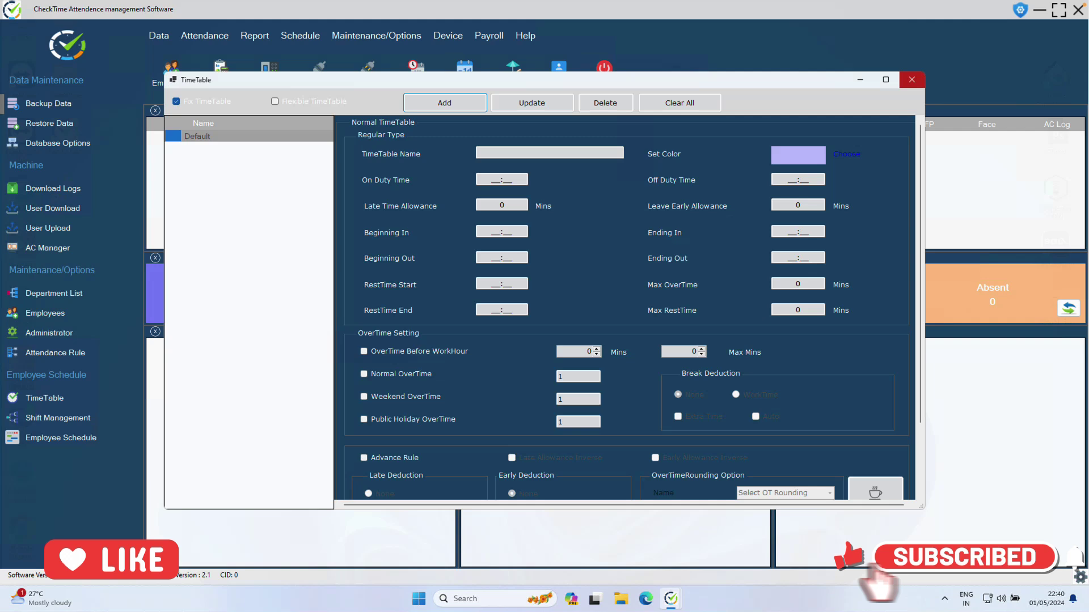
pyautogui.click(912, 79)
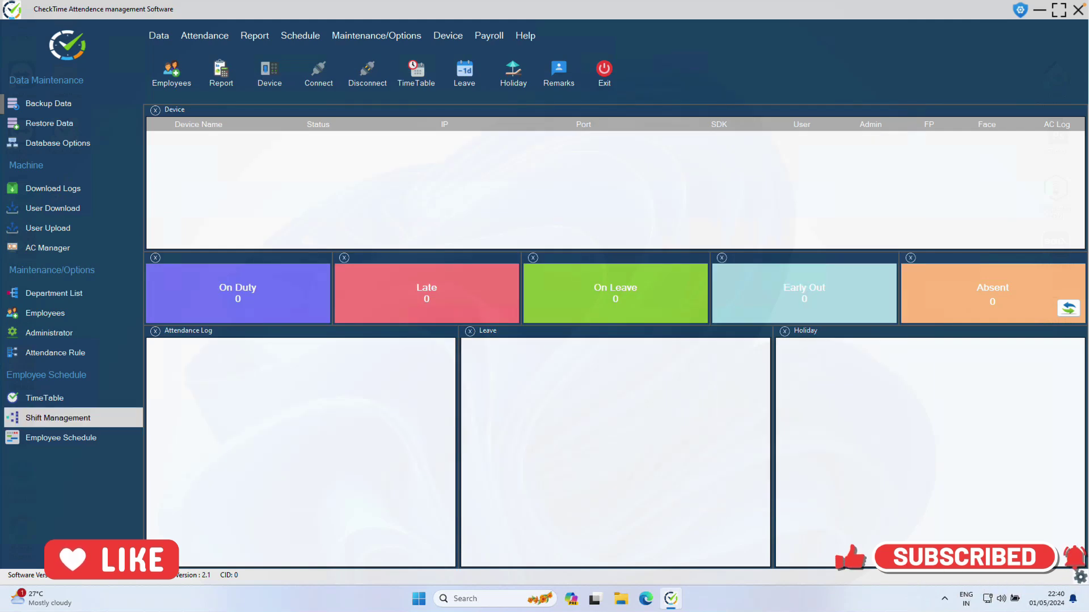
# View Shift Management, then exit CheckTime
pyautogui.click(57, 418)
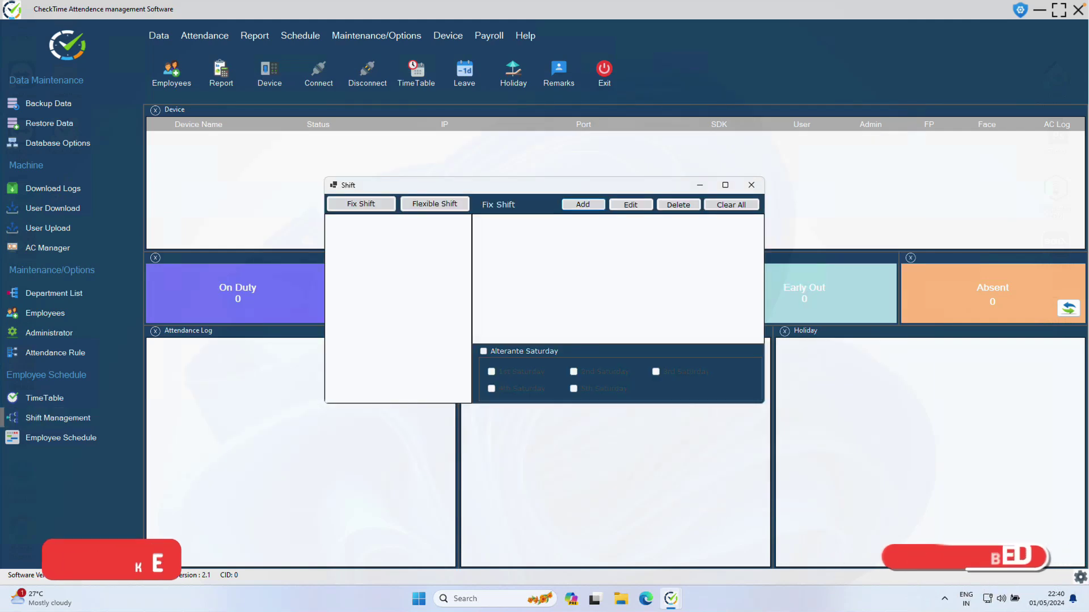
pyautogui.press('Escape')
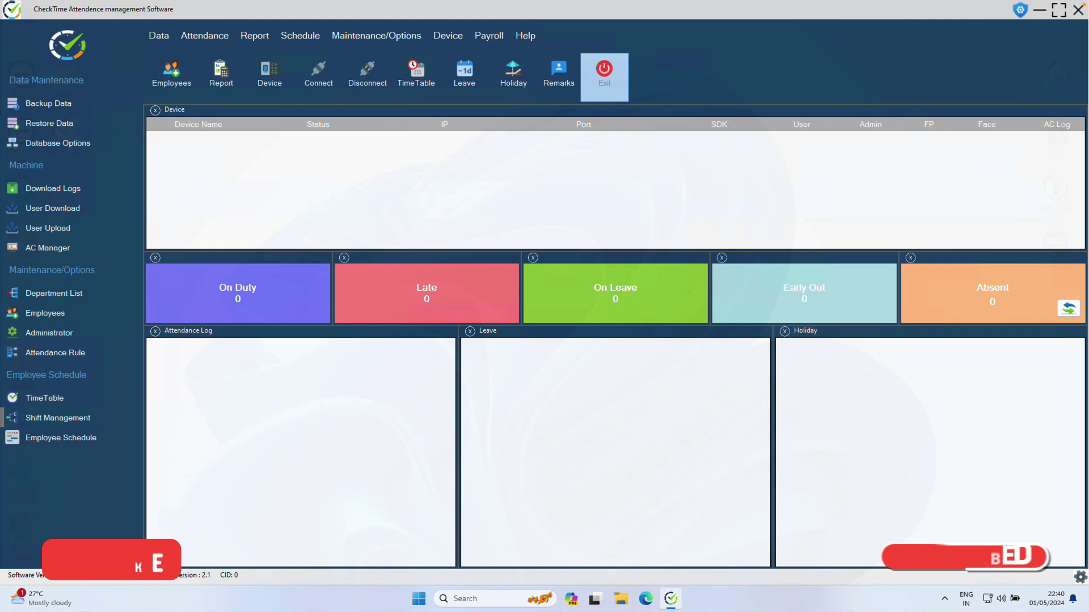
pyautogui.click(603, 74)
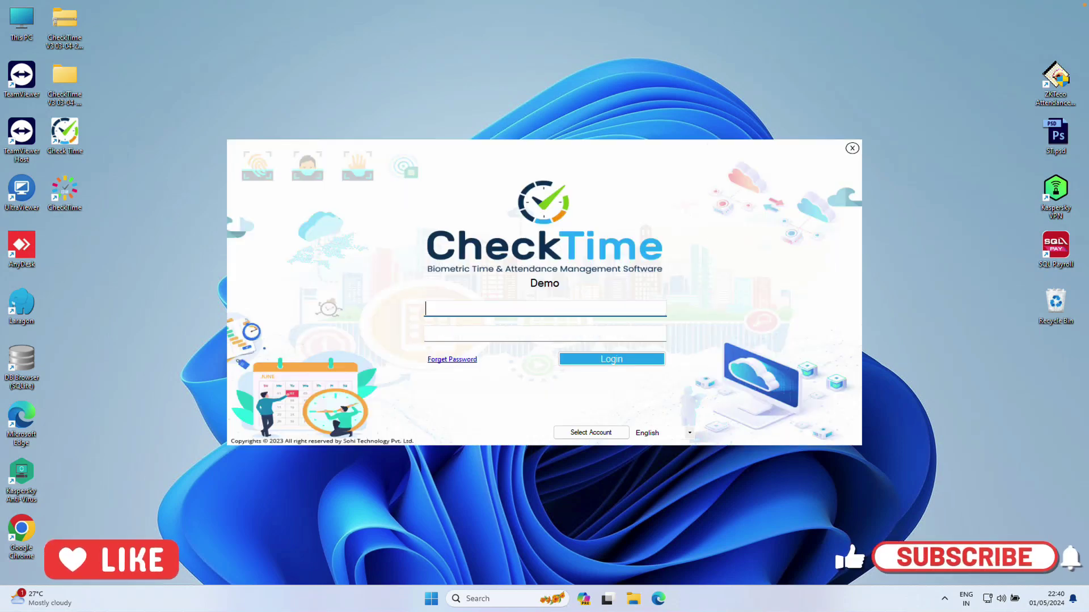
# Open the Choose Database dialog and highlight the default path C:\CheckTimeDB\checktimedb.db
pyautogui.click(591, 432)
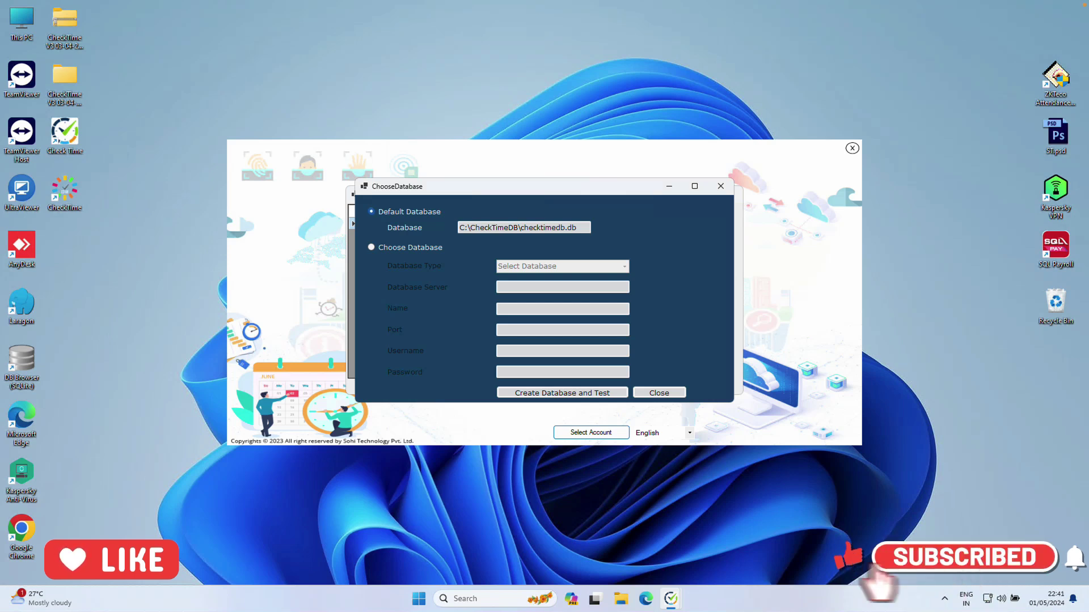
pyautogui.moveTo(576, 228); pyautogui.dragTo(529, 227)
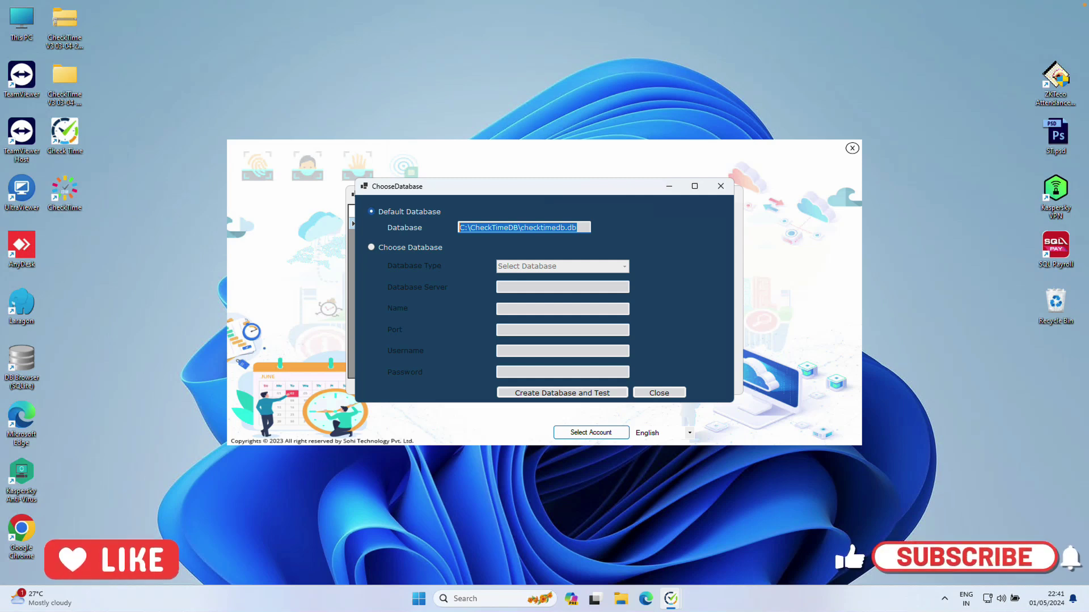
# Switch to a custom database, trying MySql before settling on Sqlite as the type
pyautogui.click(371, 247)
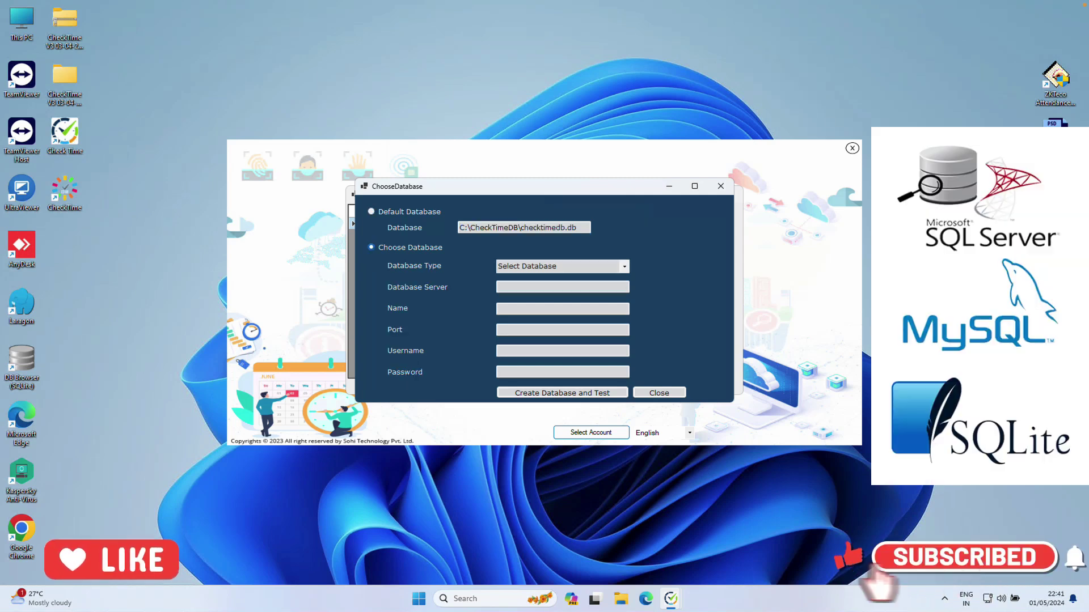
pyautogui.hotkey('alt', 'Down')
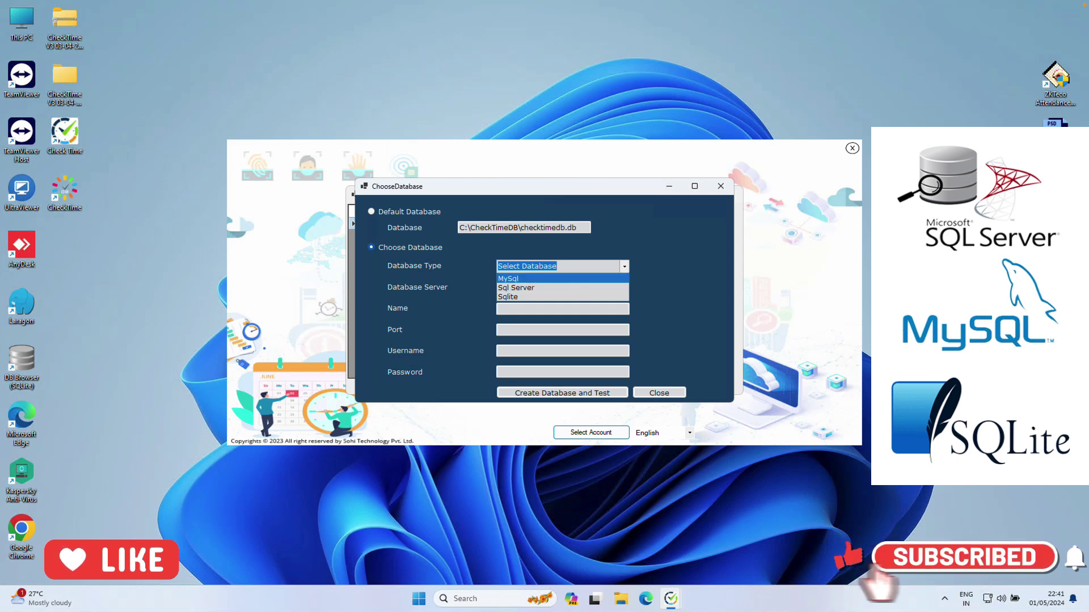
pyautogui.press('Return')
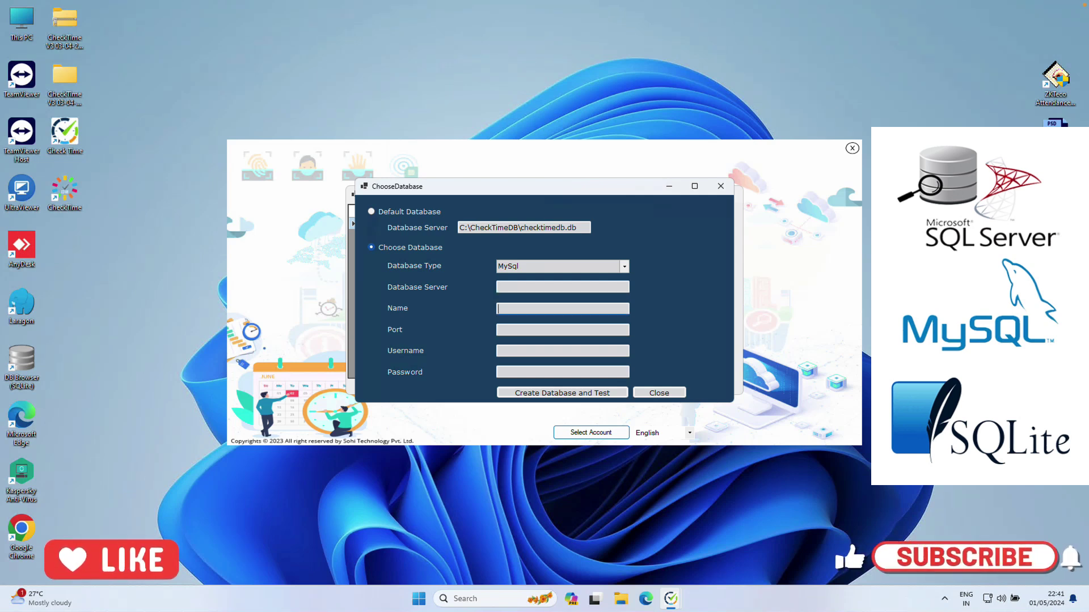
pyautogui.click(561, 309)
pyautogui.click(562, 350)
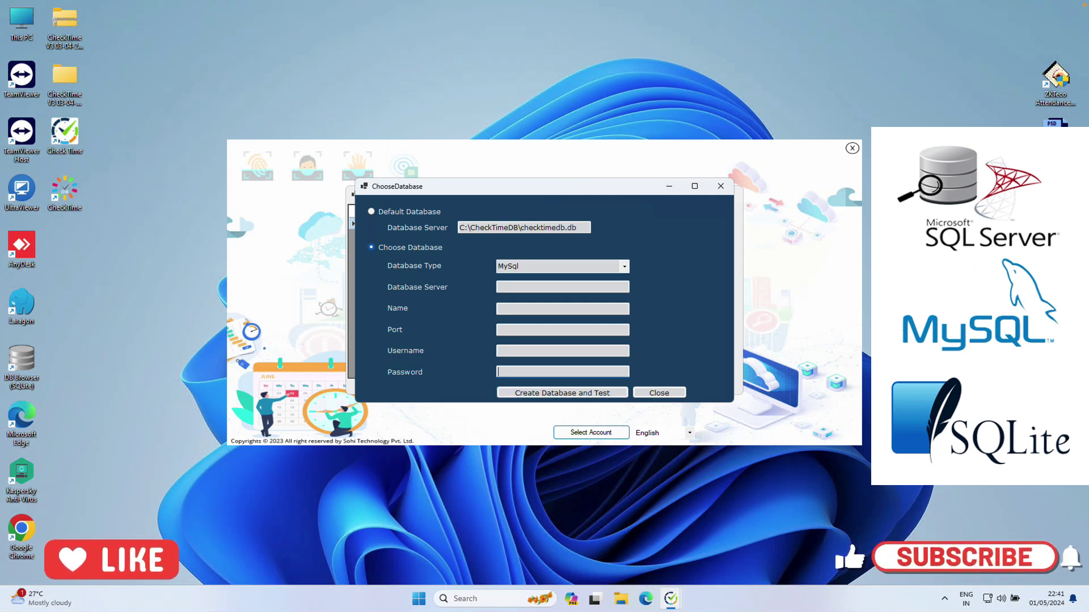
pyautogui.click(625, 266)
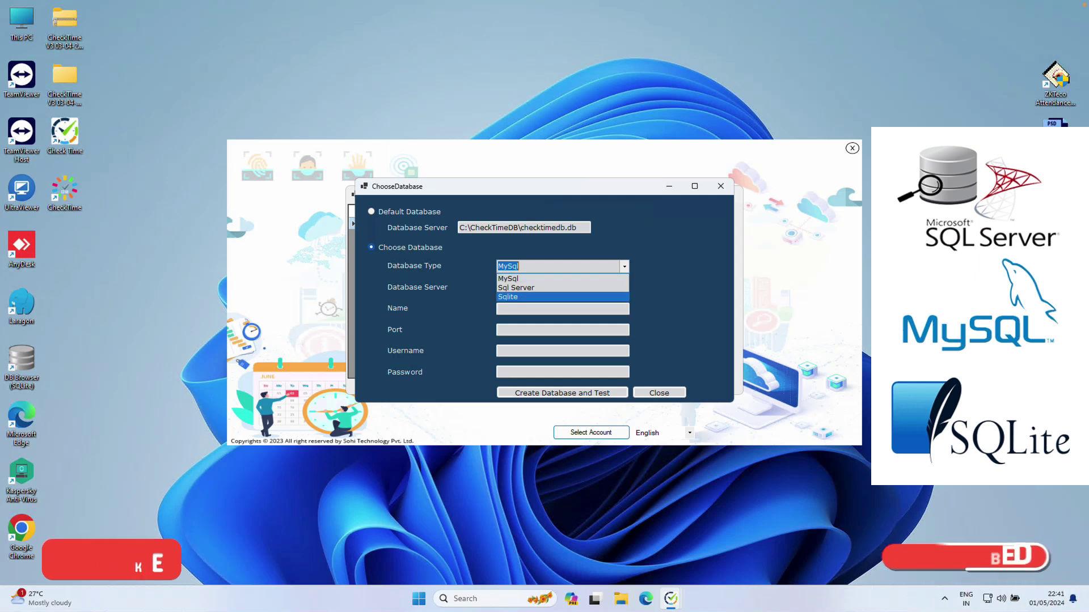
pyautogui.press('Return')
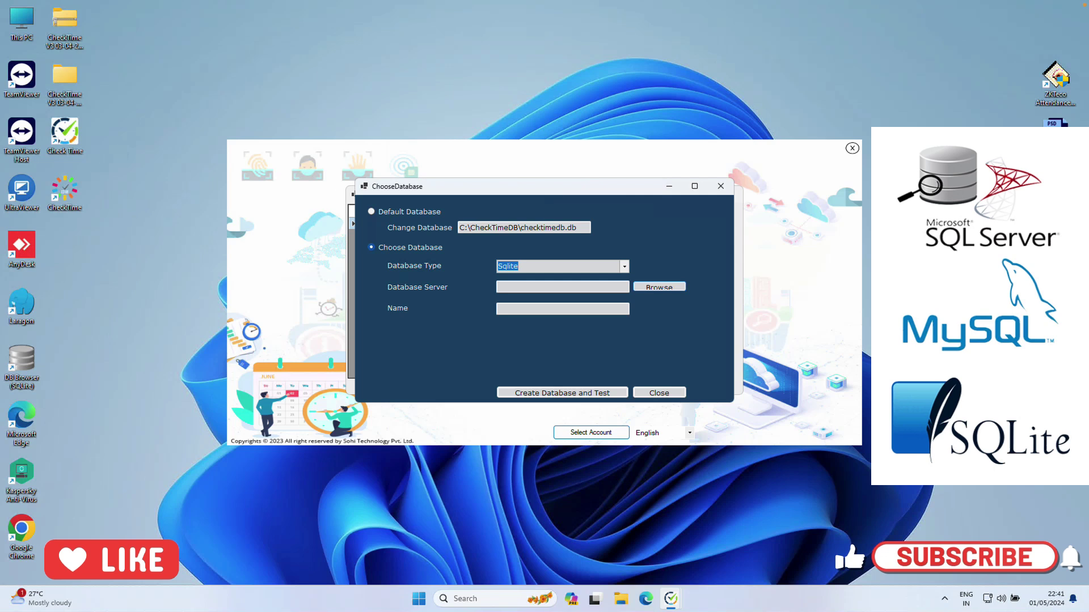
# Create and test a Sqlite database named NewDB in C:\CheckTimeDB
pyautogui.click(659, 287)
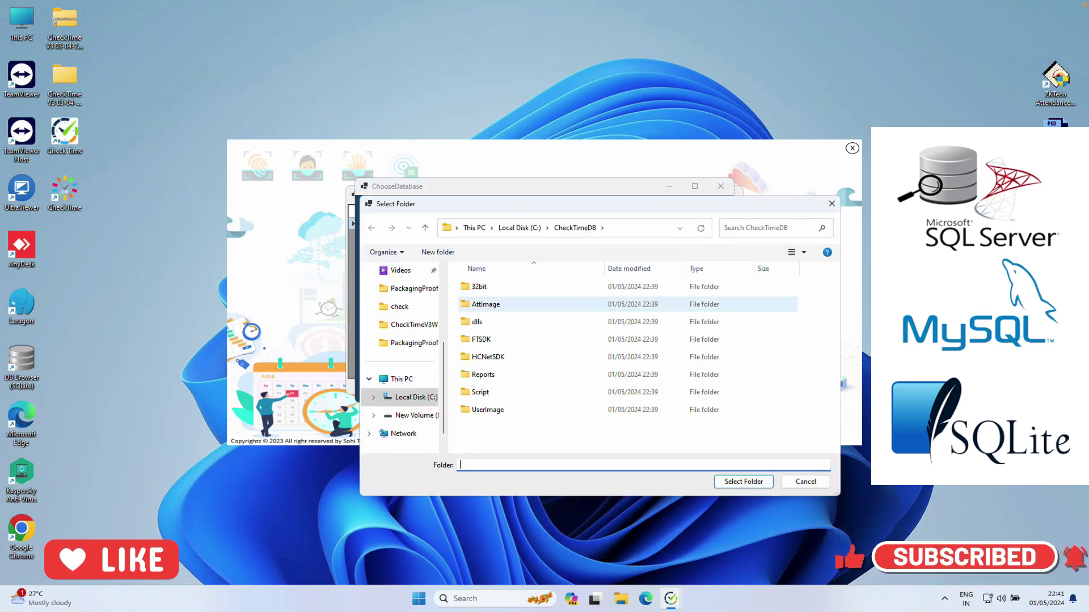
pyautogui.press('Return')
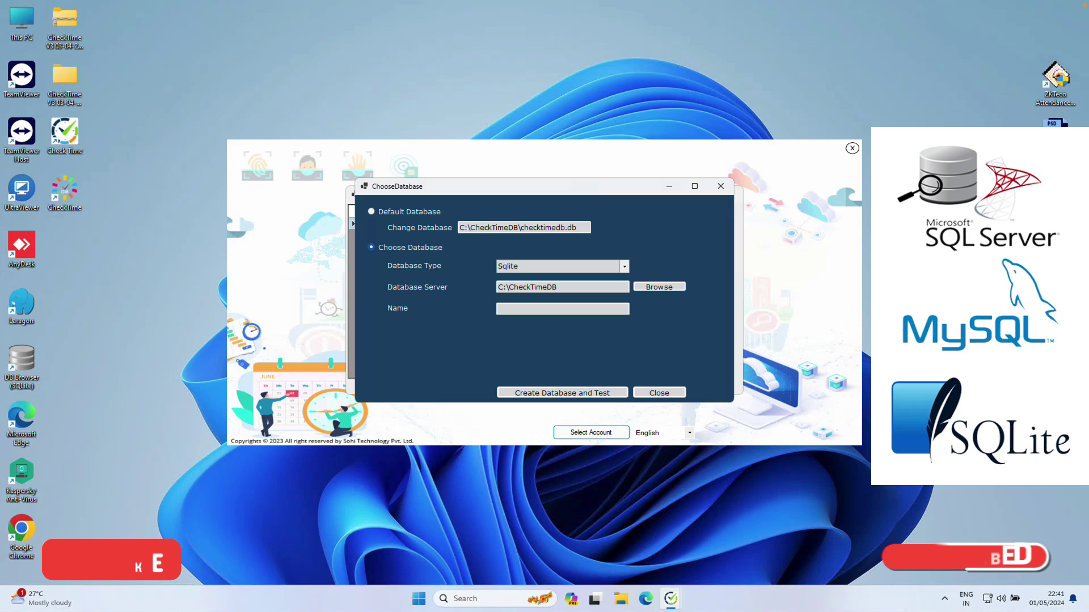
pyautogui.click(563, 308)
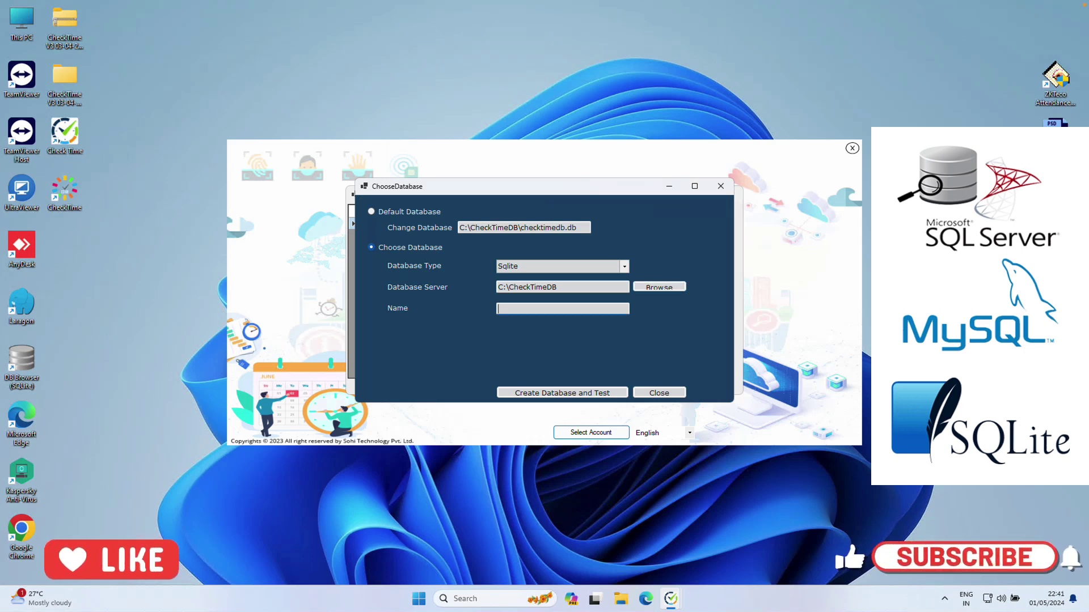
pyautogui.write('New')
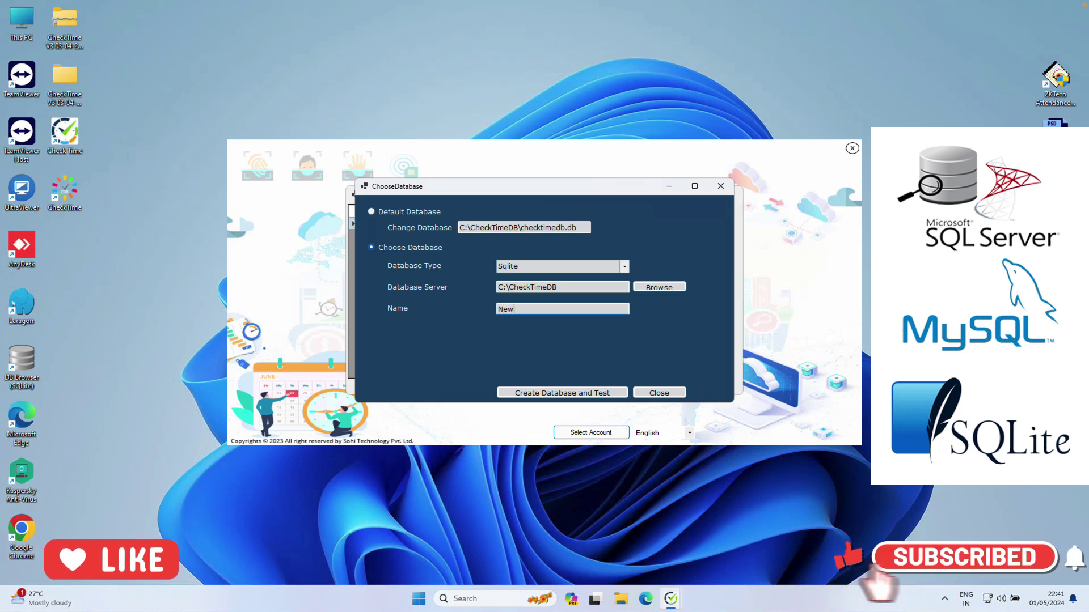
pyautogui.write('DB')
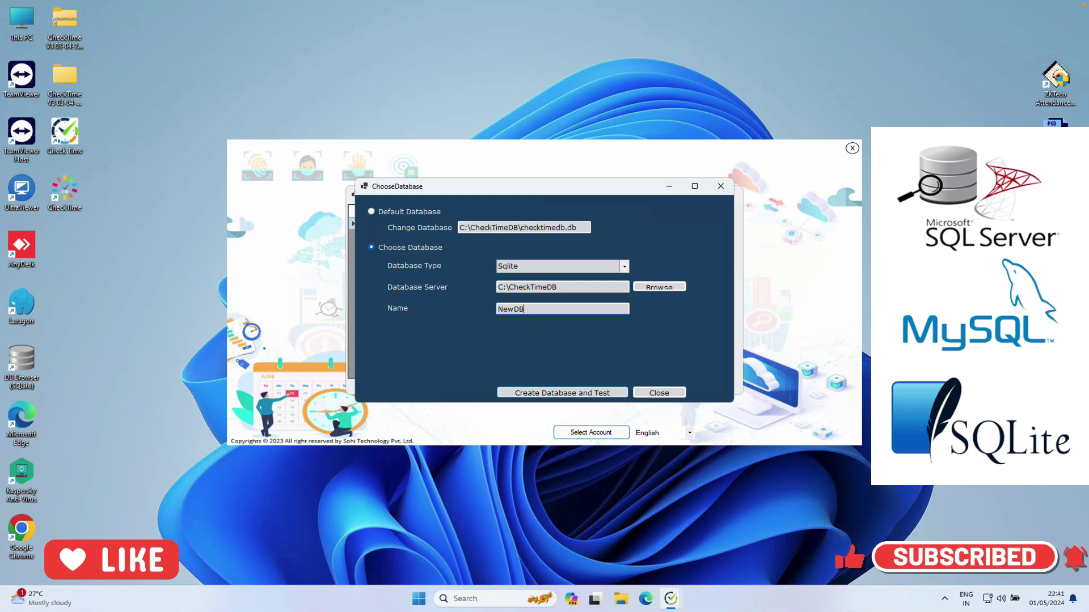
pyautogui.press('Return')
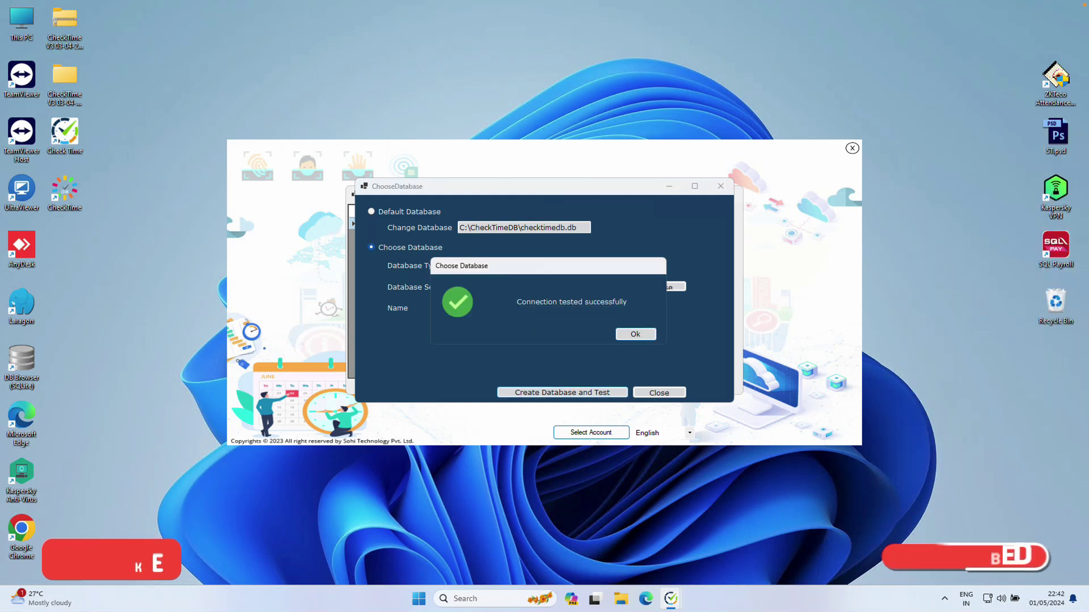
pyautogui.press('Return')
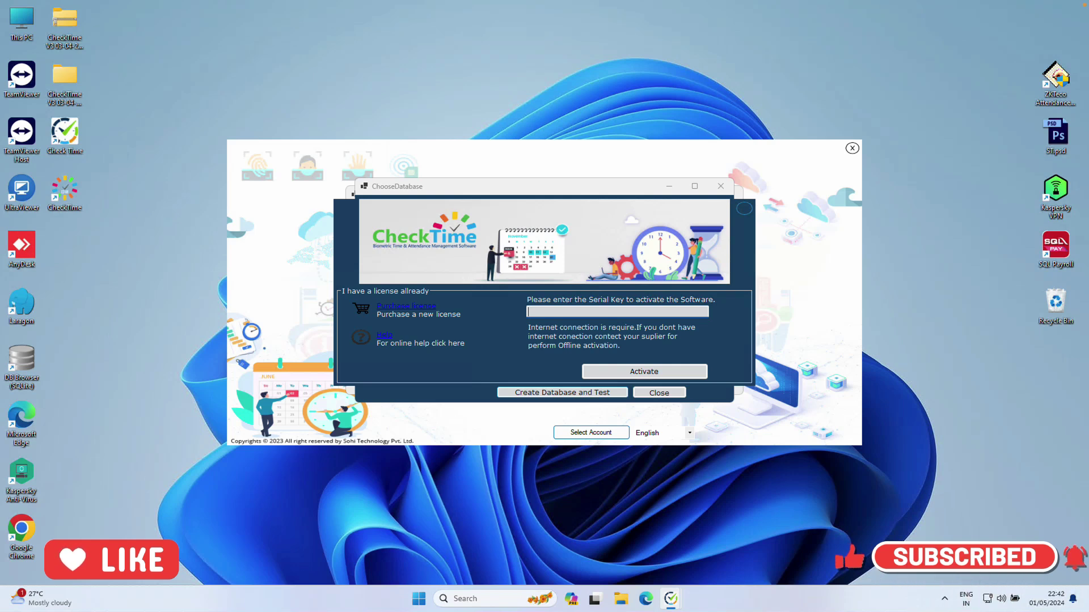
# Paste the serial key, activate CheckTime, and acknowledge the success message so it restarts
pyautogui.rightClick(533, 312)
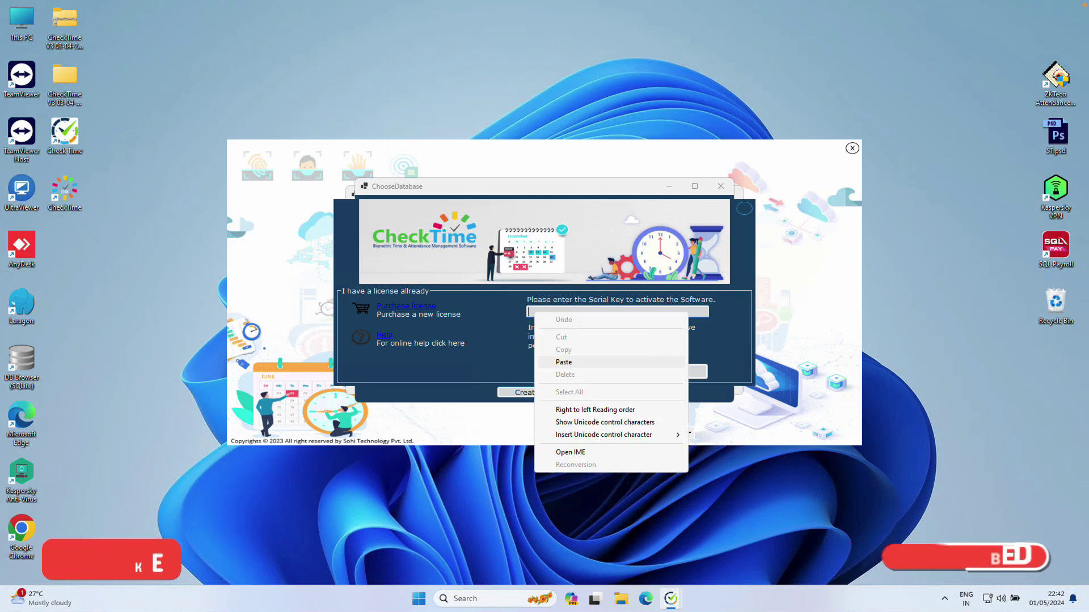
pyautogui.click(562, 360)
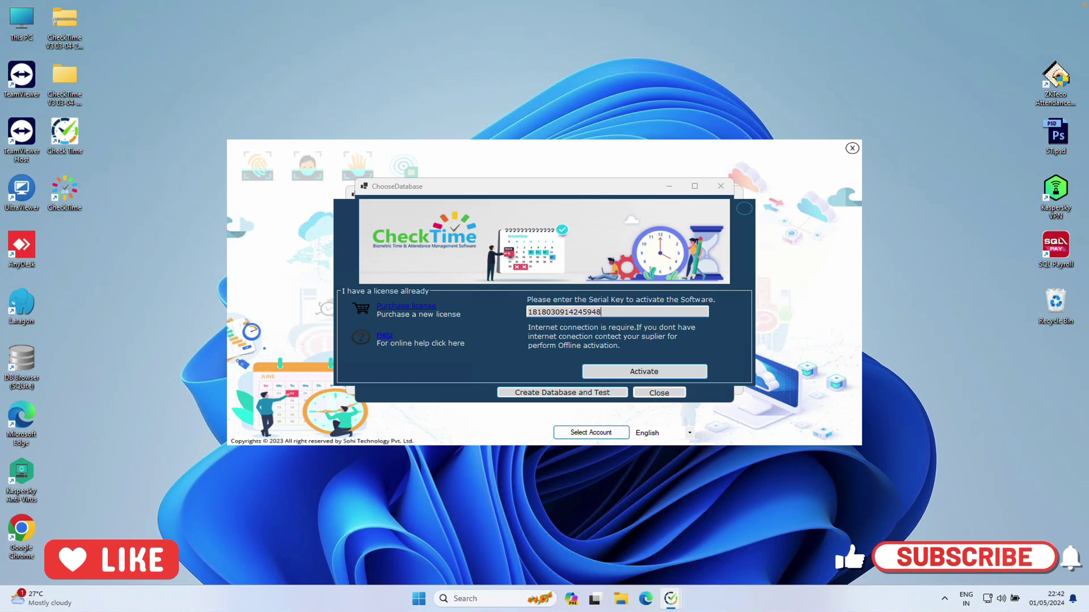
pyautogui.press('Return')
pyautogui.press('Return')
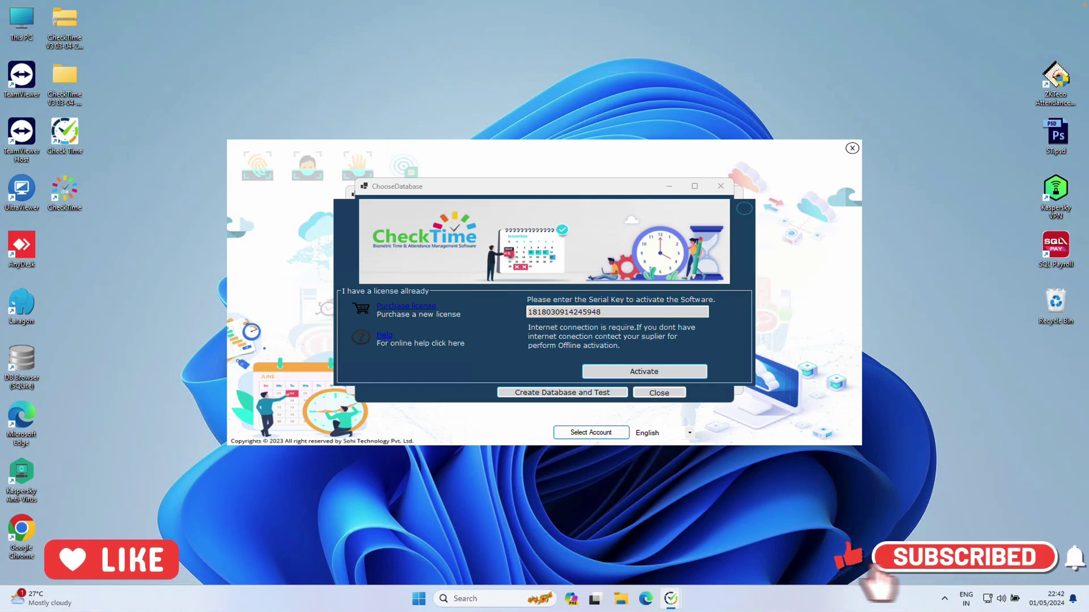
pyautogui.press('Return')
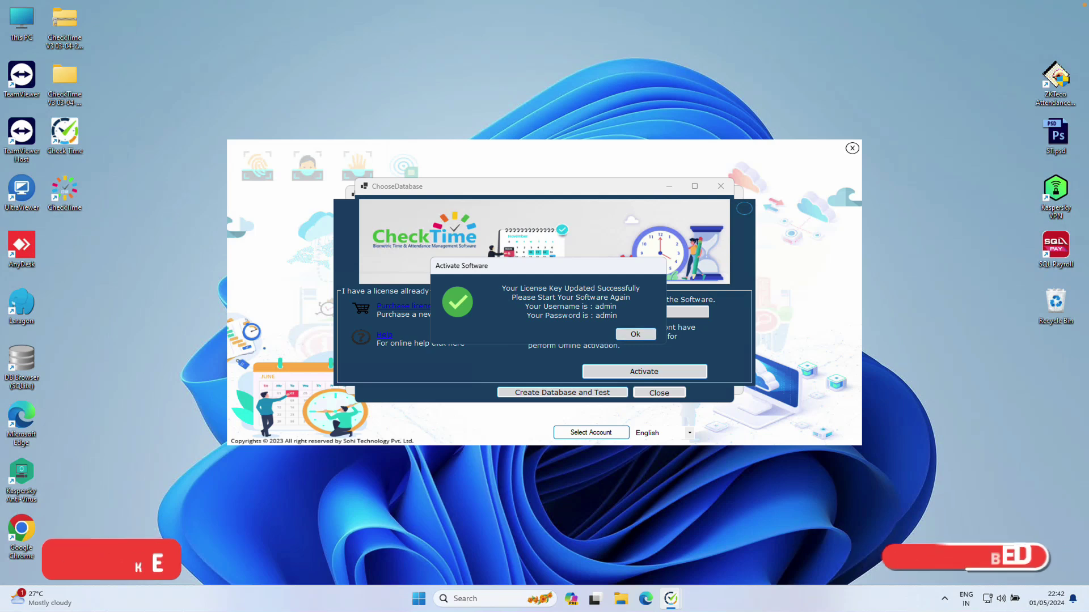
pyautogui.press('Return')
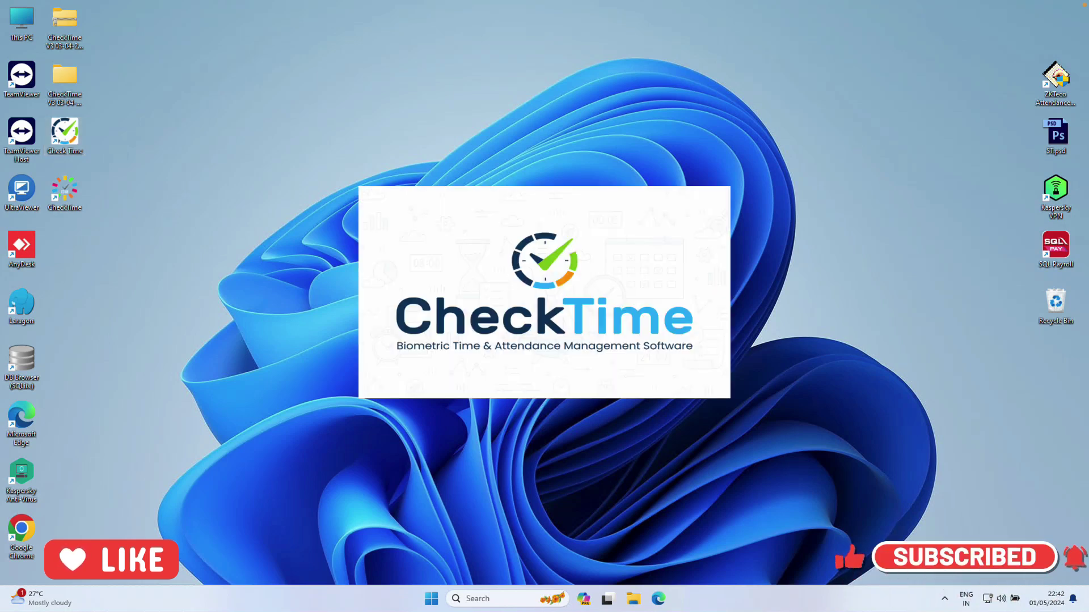
# Sign in with the administrator username and password
pyautogui.write('admin')
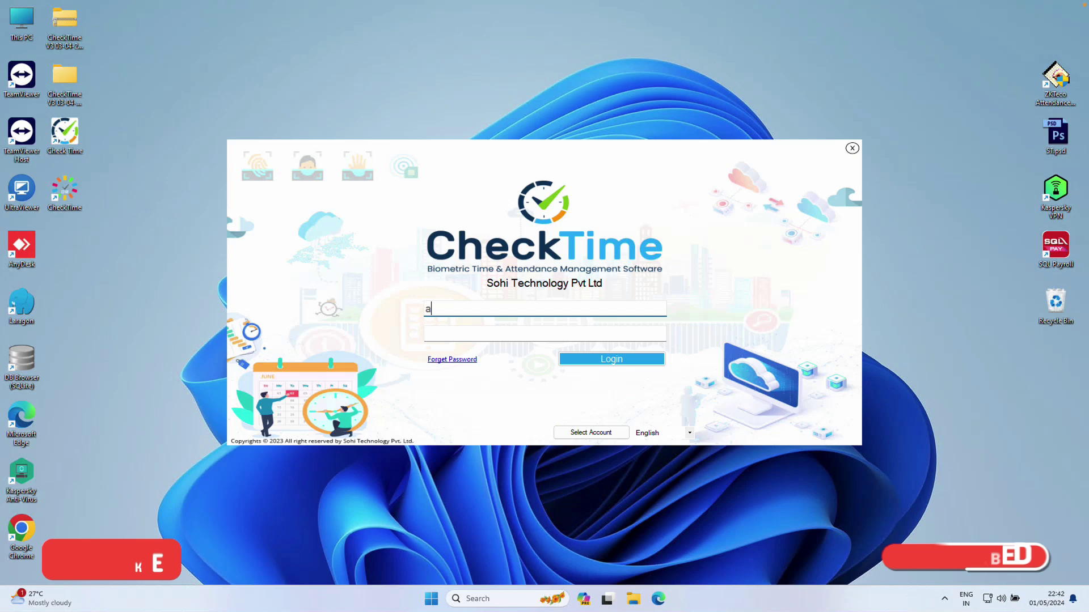
pyautogui.press('Tab')
pyautogui.write('a')
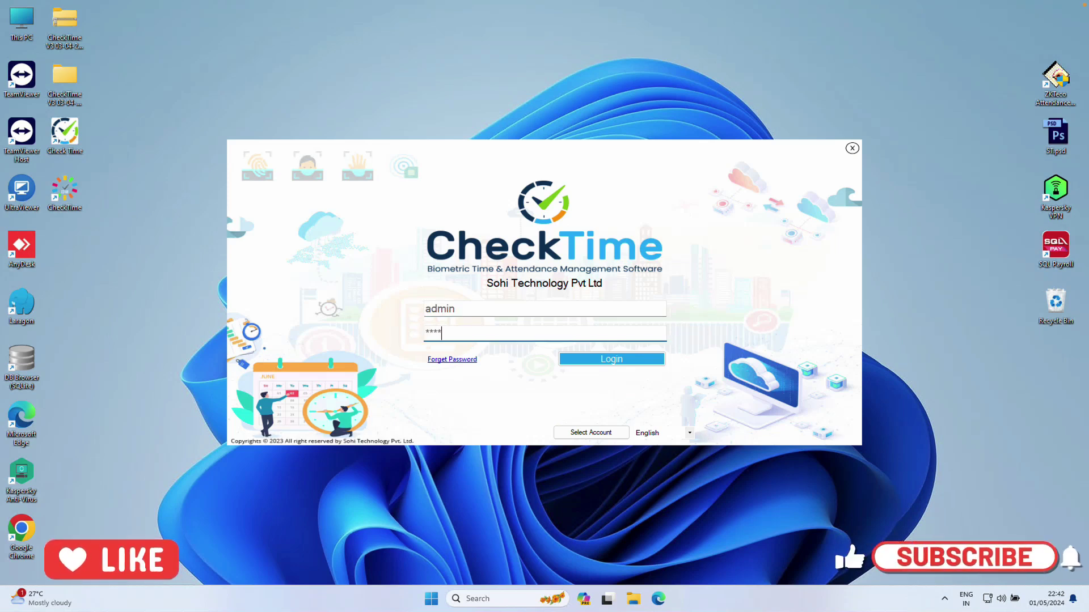
pyautogui.write('dmin')
pyautogui.press('Return')
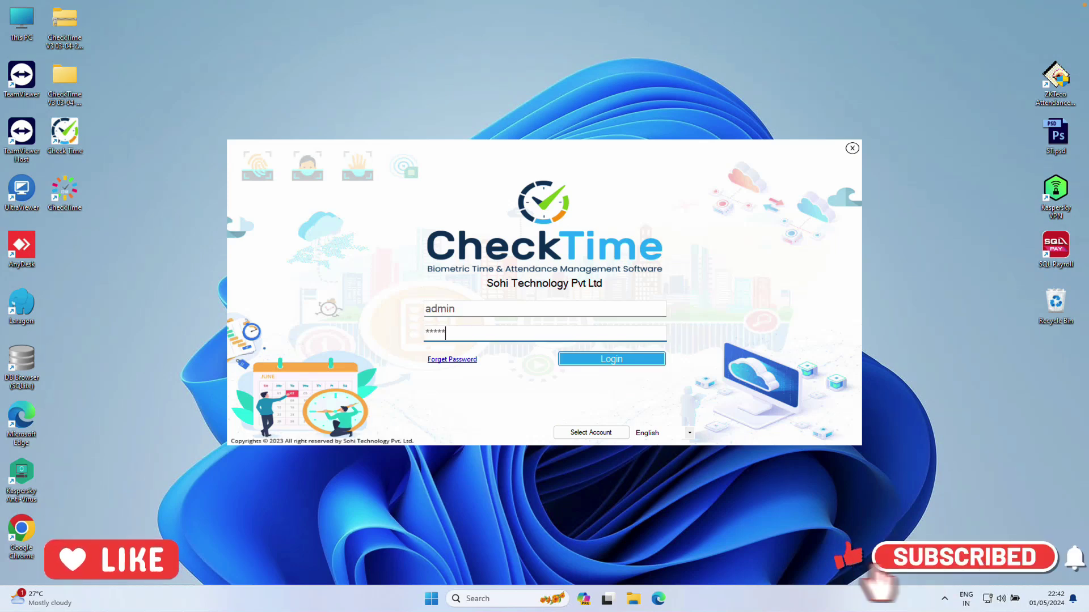
# Choose the Sohi Technology Pvt Ltd company and log in to its dashboard
pyautogui.click(469, 234)
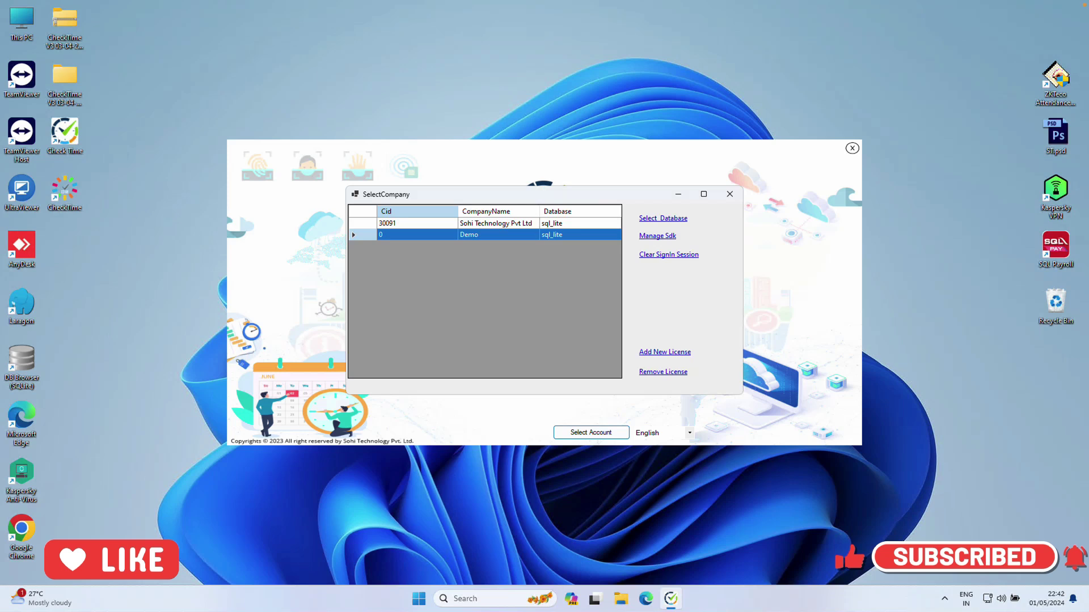
pyautogui.click(397, 224)
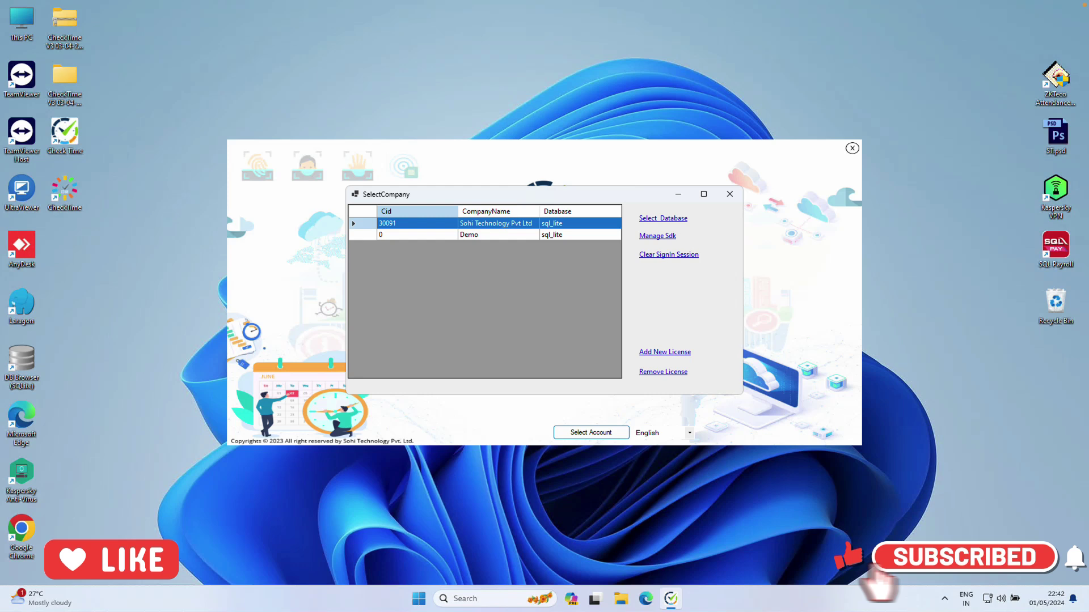
pyautogui.press('Return')
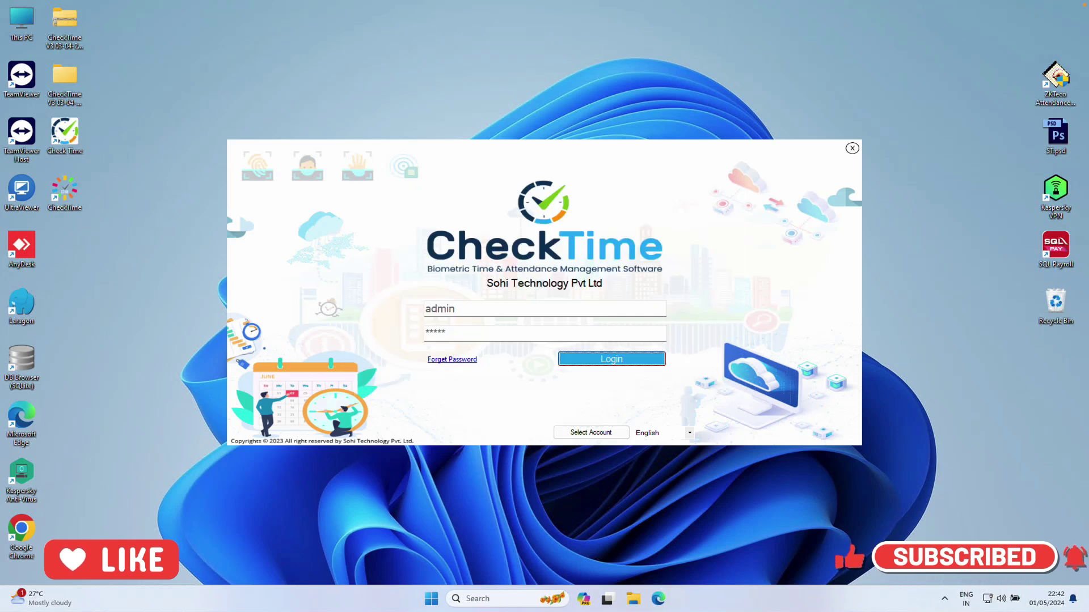
pyautogui.press('Return')
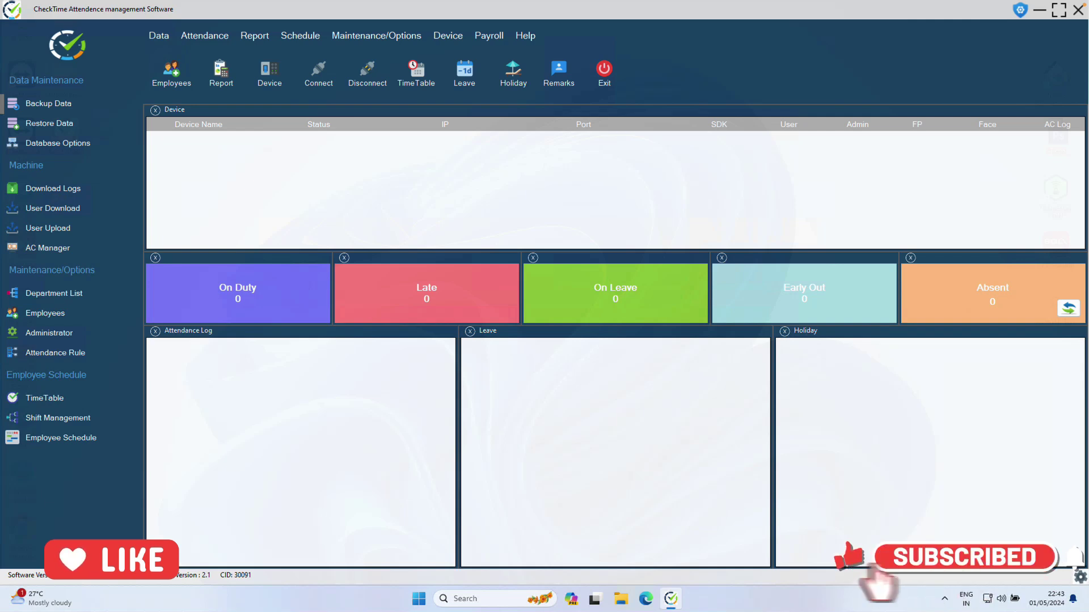
pyautogui.click(53, 293)
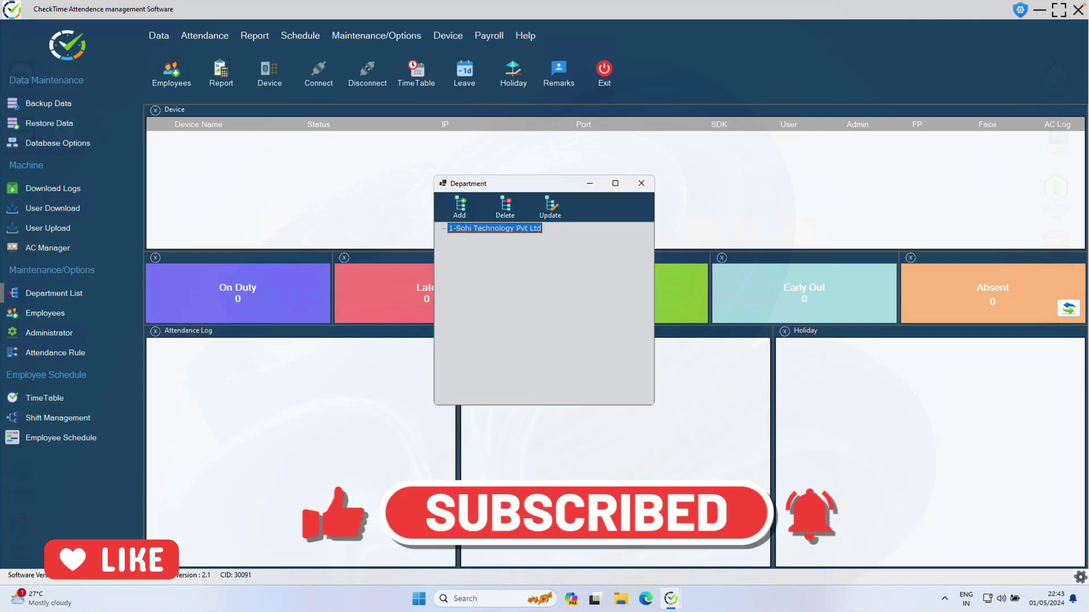
pyautogui.click(640, 183)
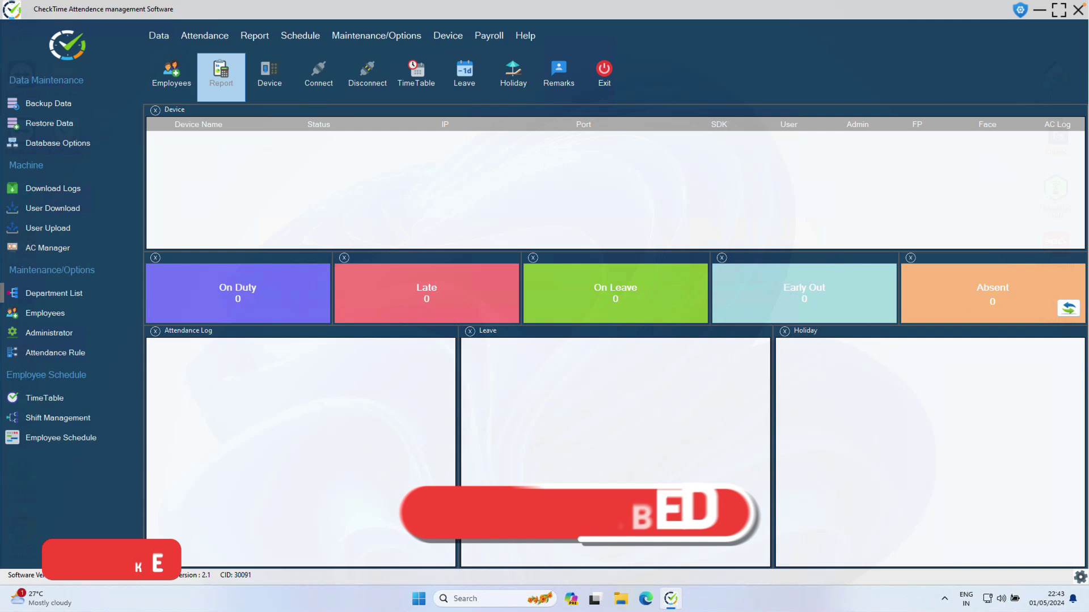
pyautogui.click(171, 72)
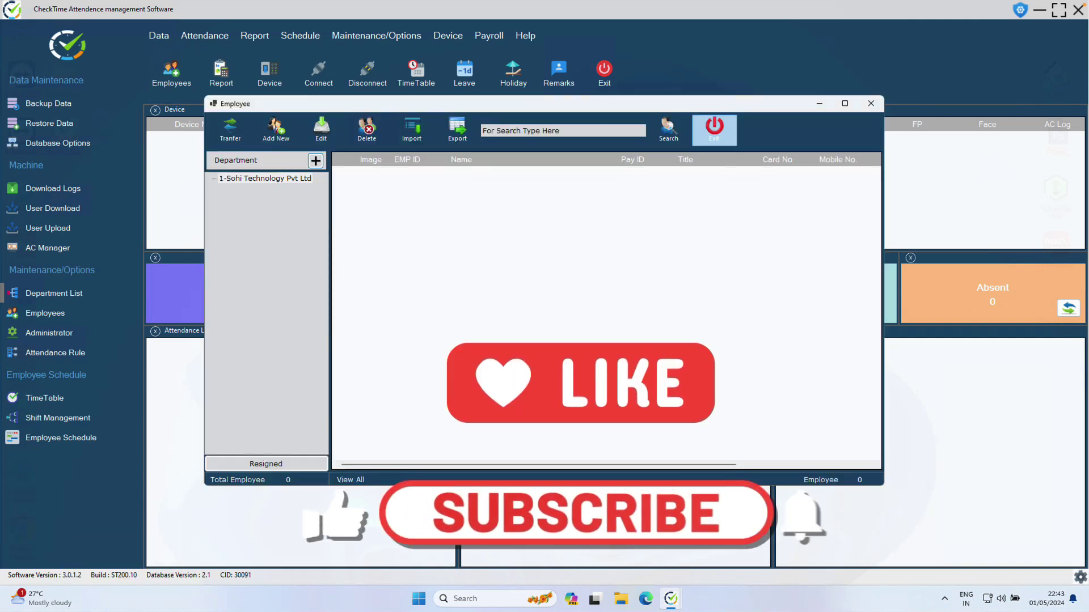
pyautogui.click(714, 128)
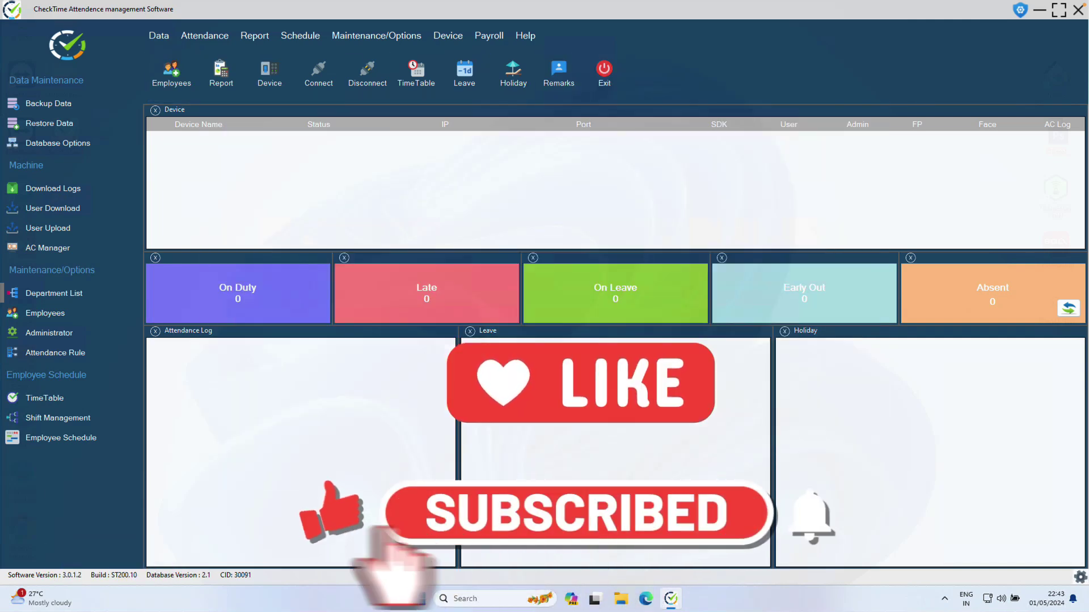
pyautogui.click(269, 74)
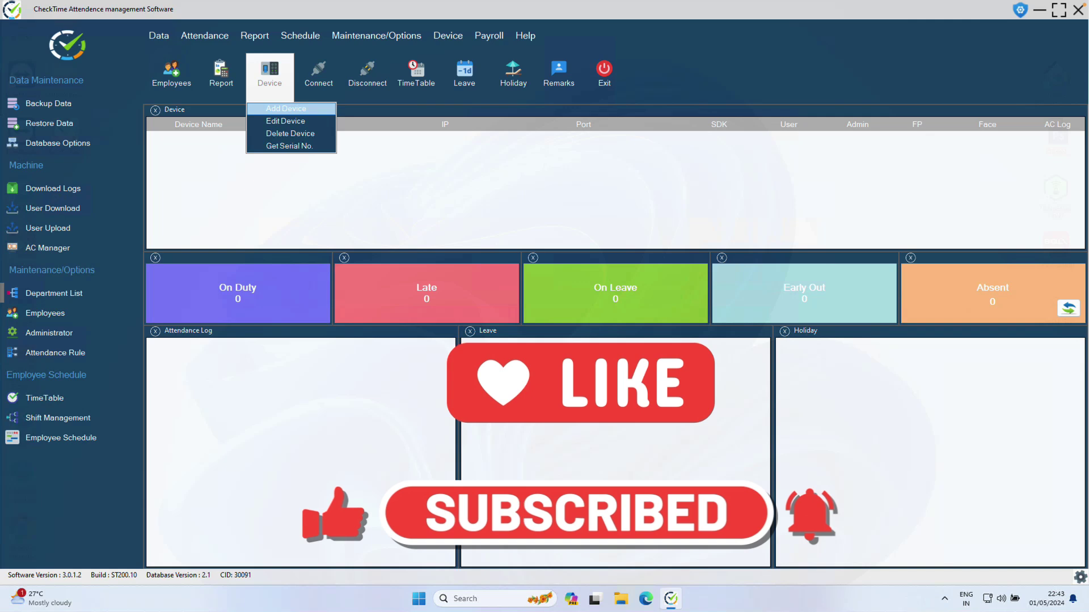
pyautogui.click(286, 109)
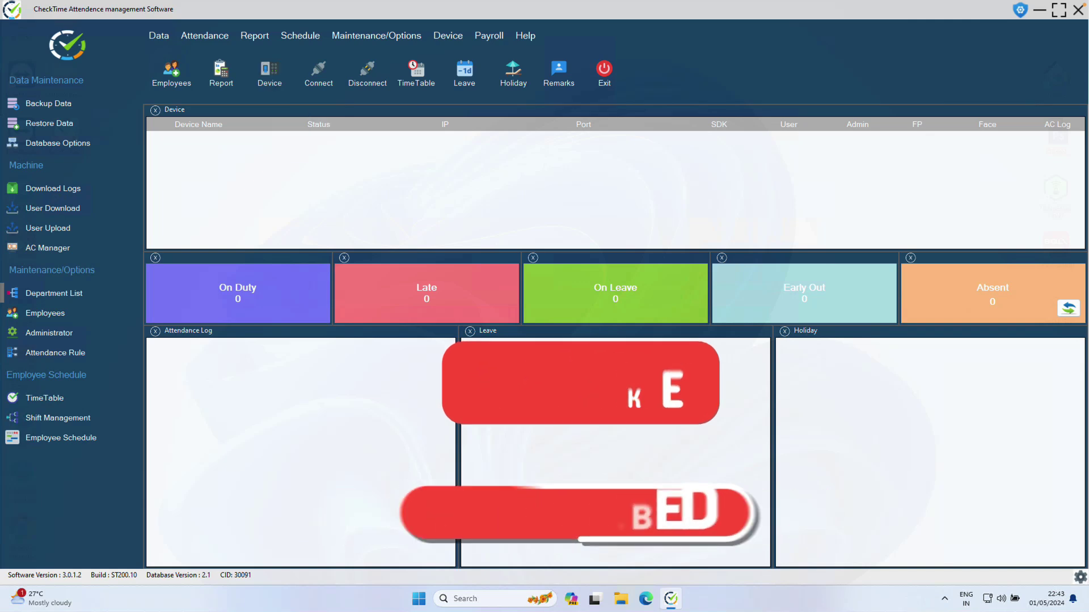